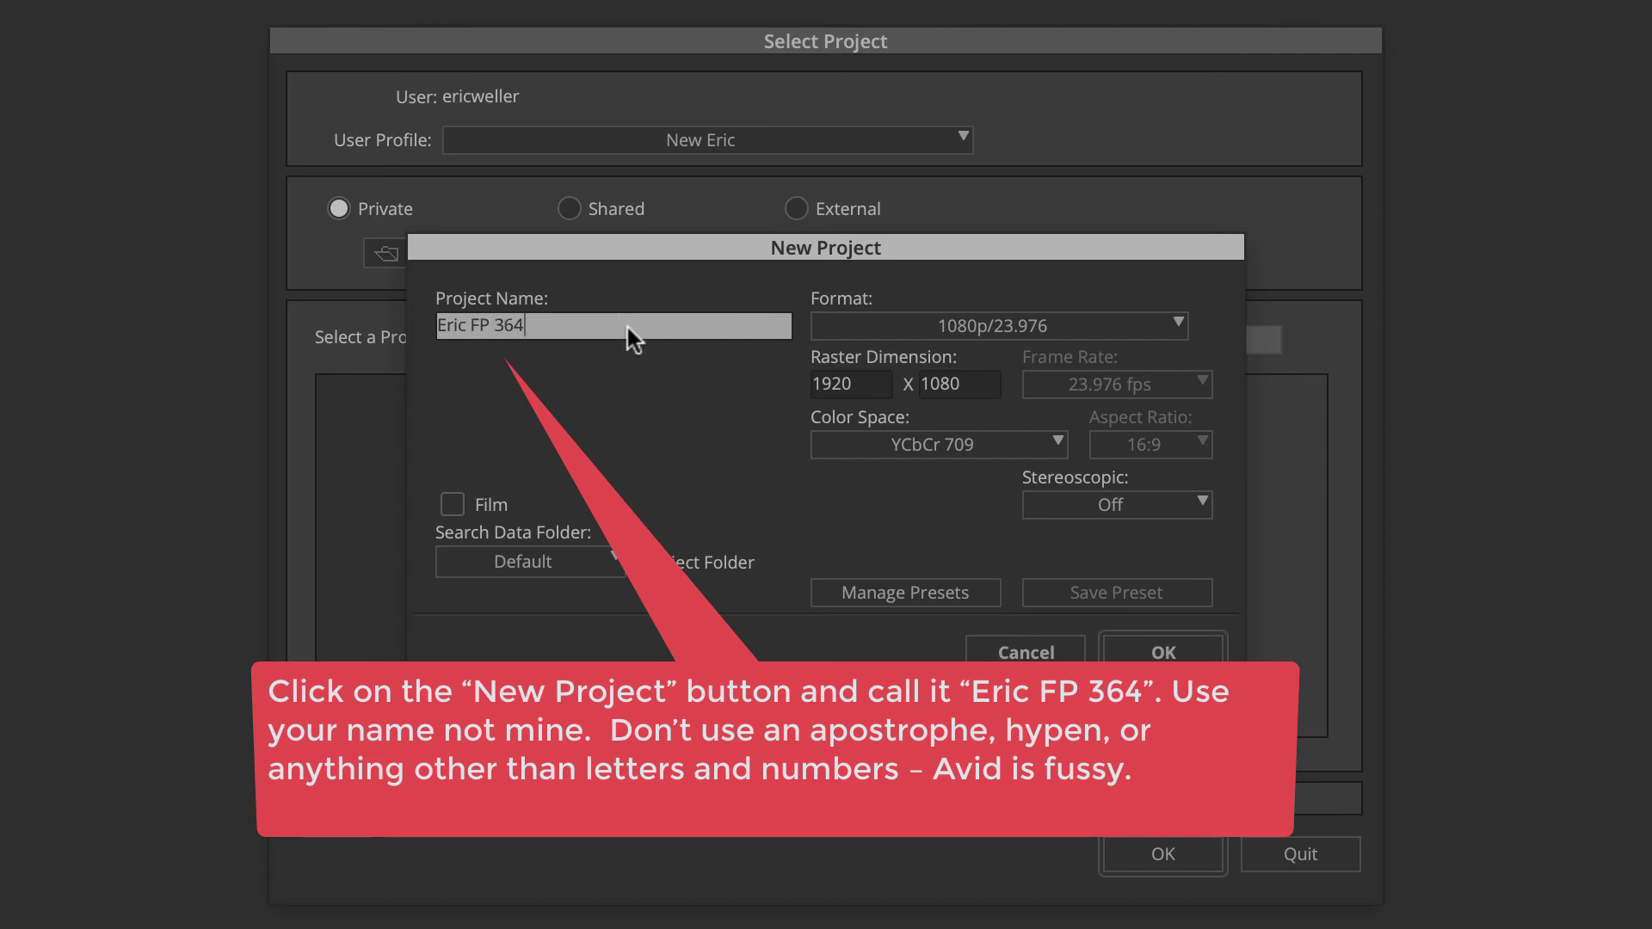
# - Set the new project's format to HD 1080p/23.976
pyautogui.click(1154, 327)
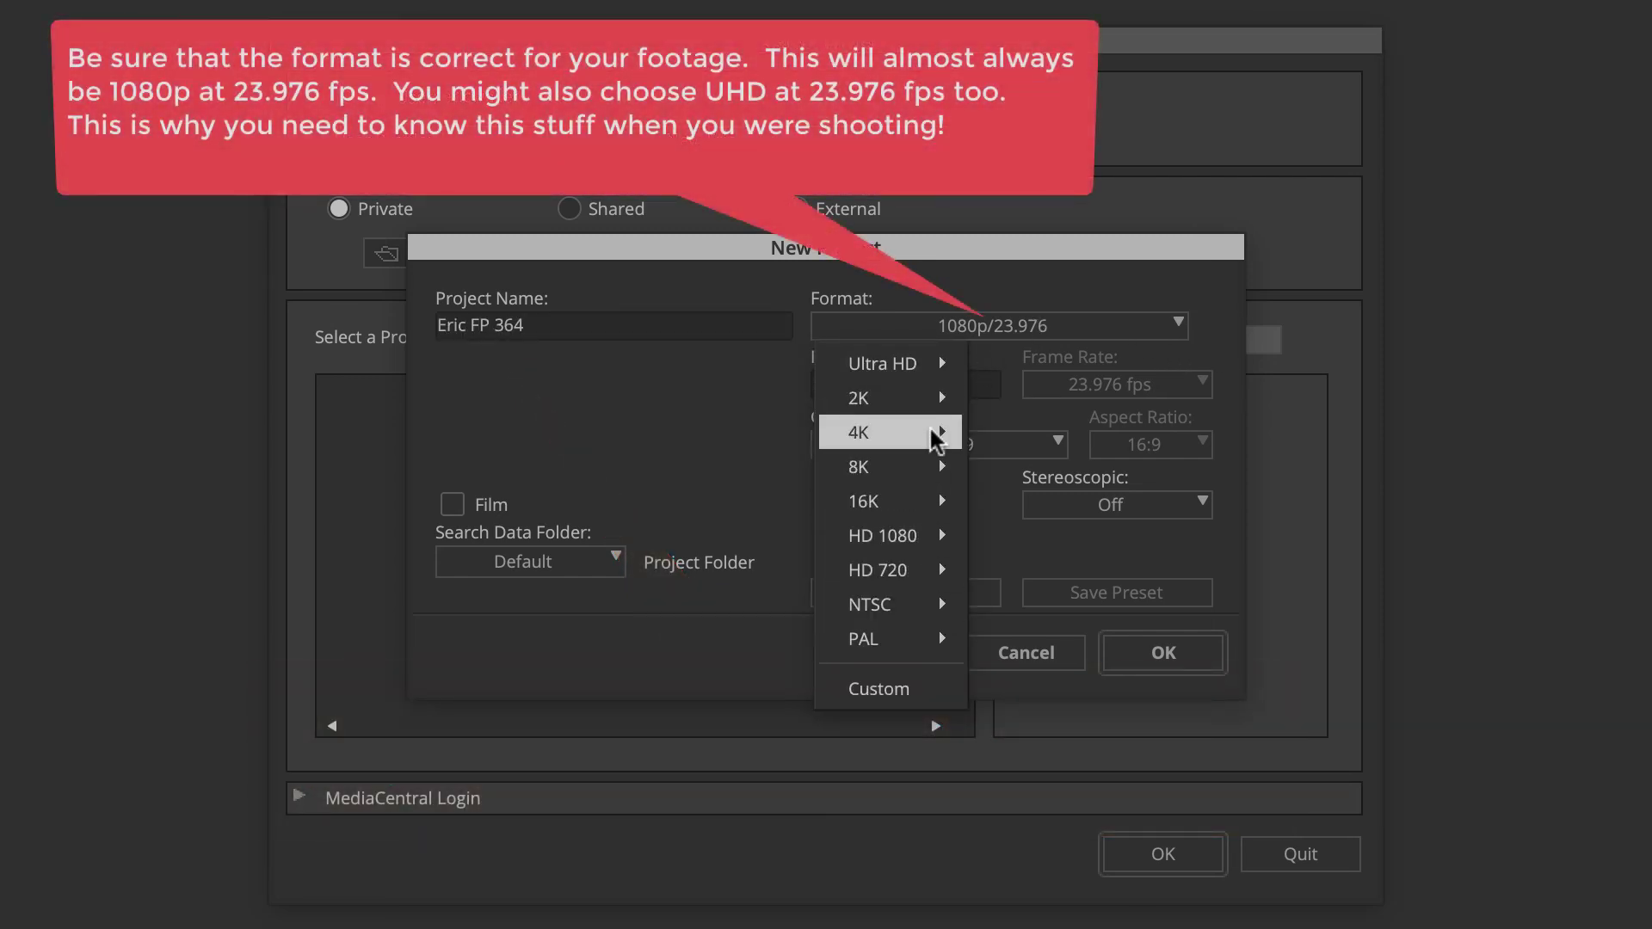
pyautogui.moveTo(938, 369)
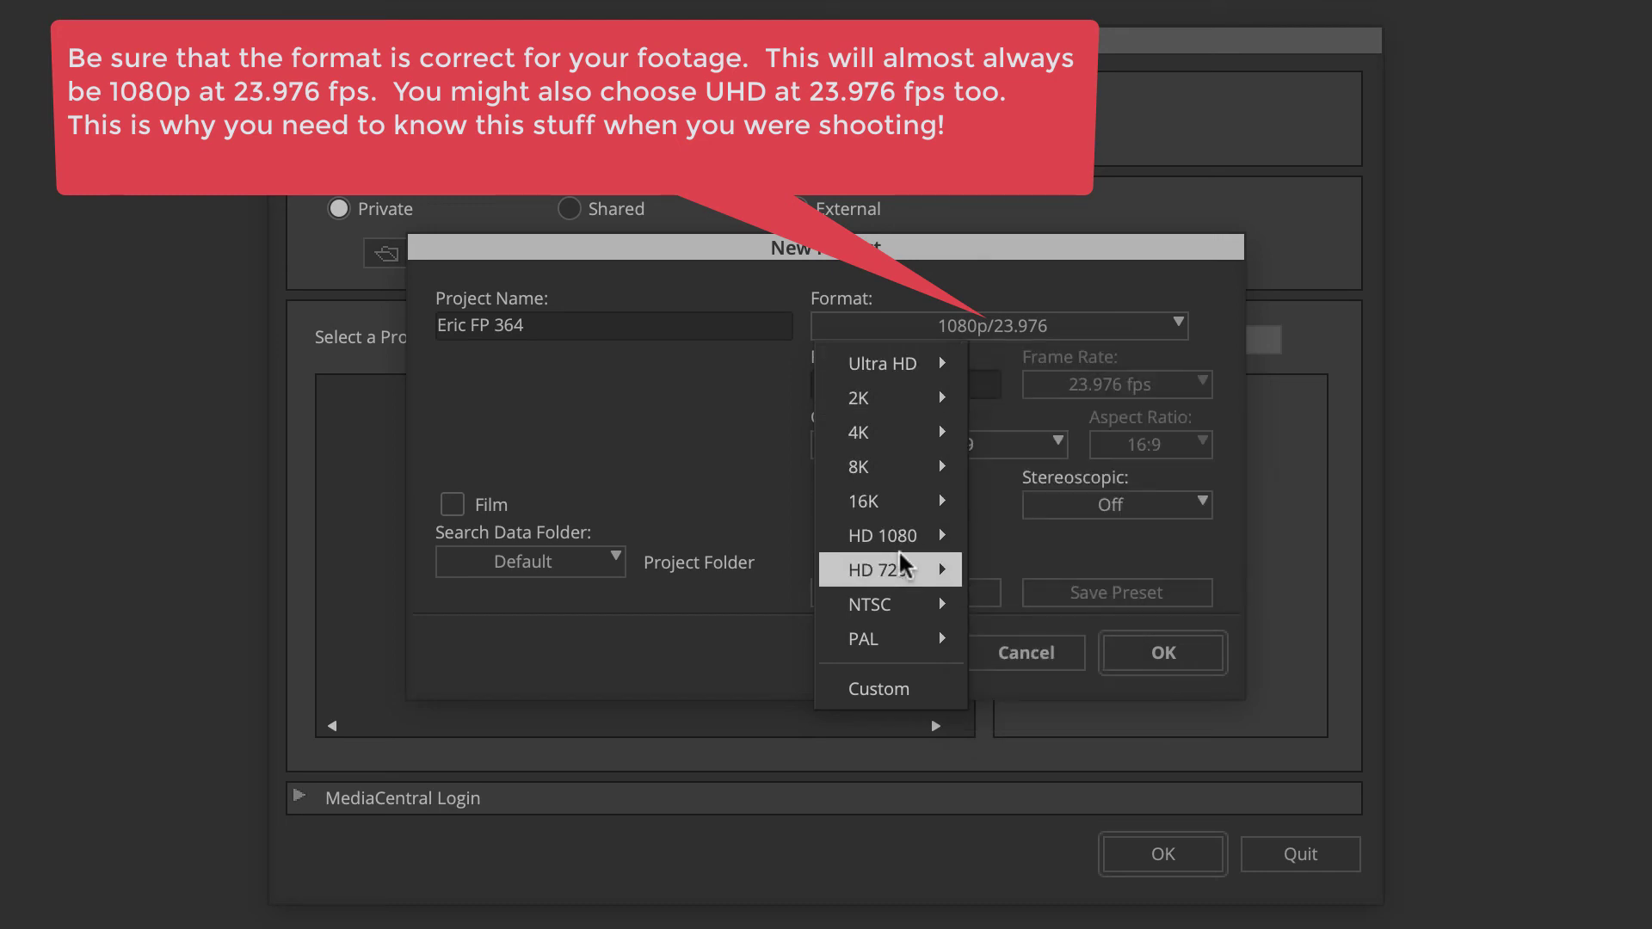
pyautogui.moveTo(905, 534)
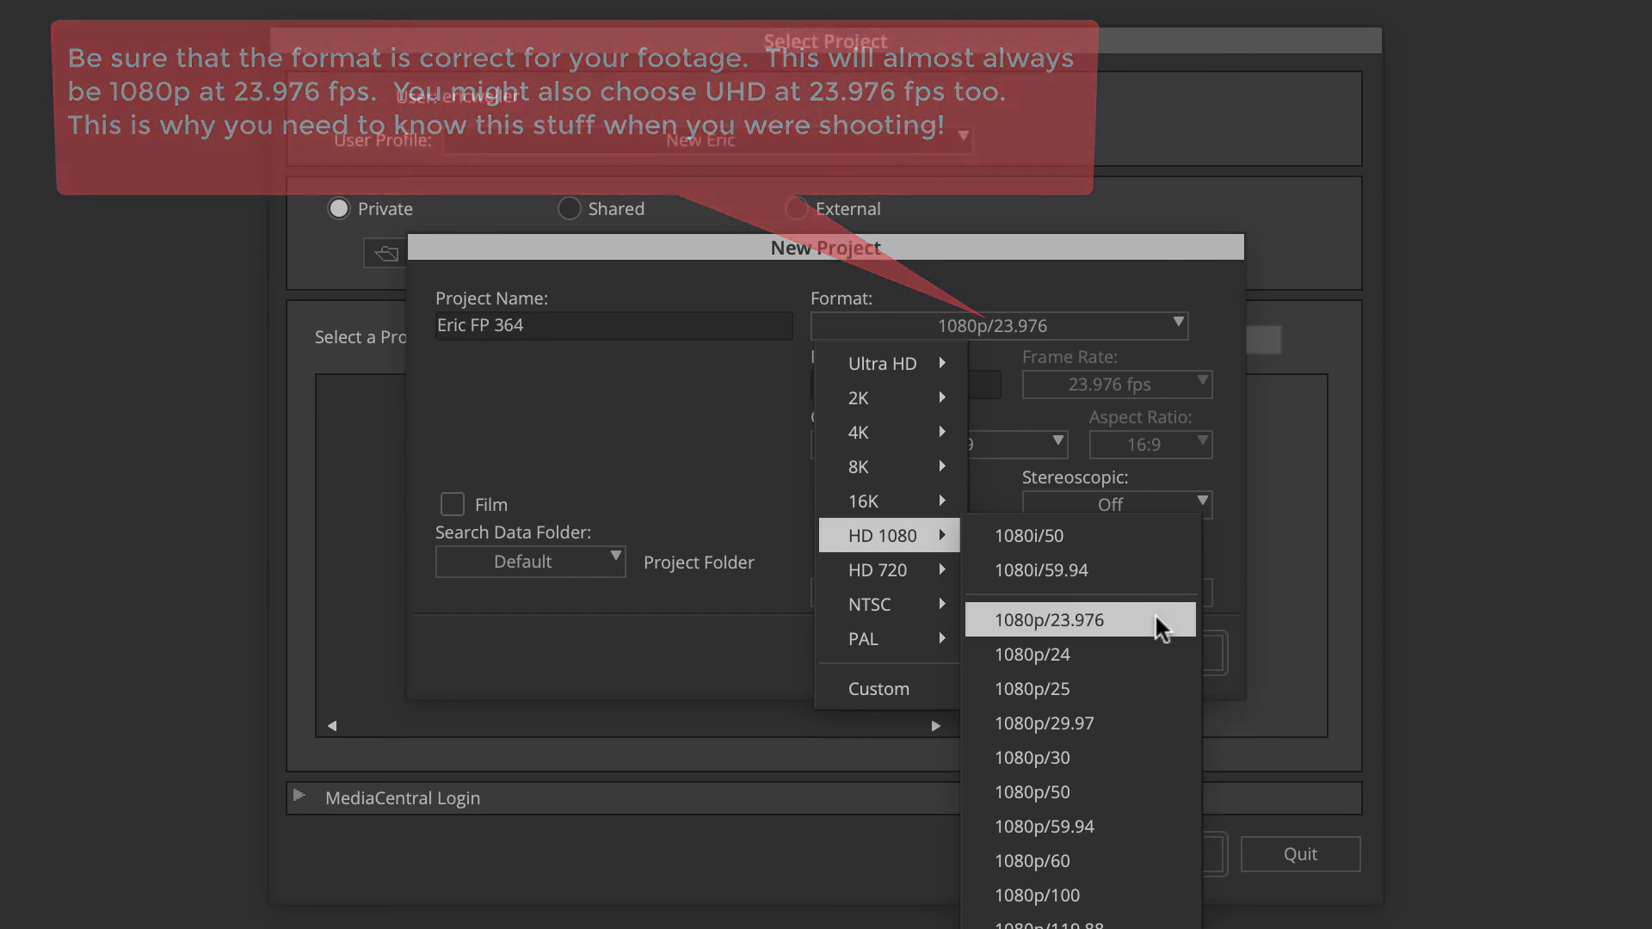
pyautogui.click(1158, 620)
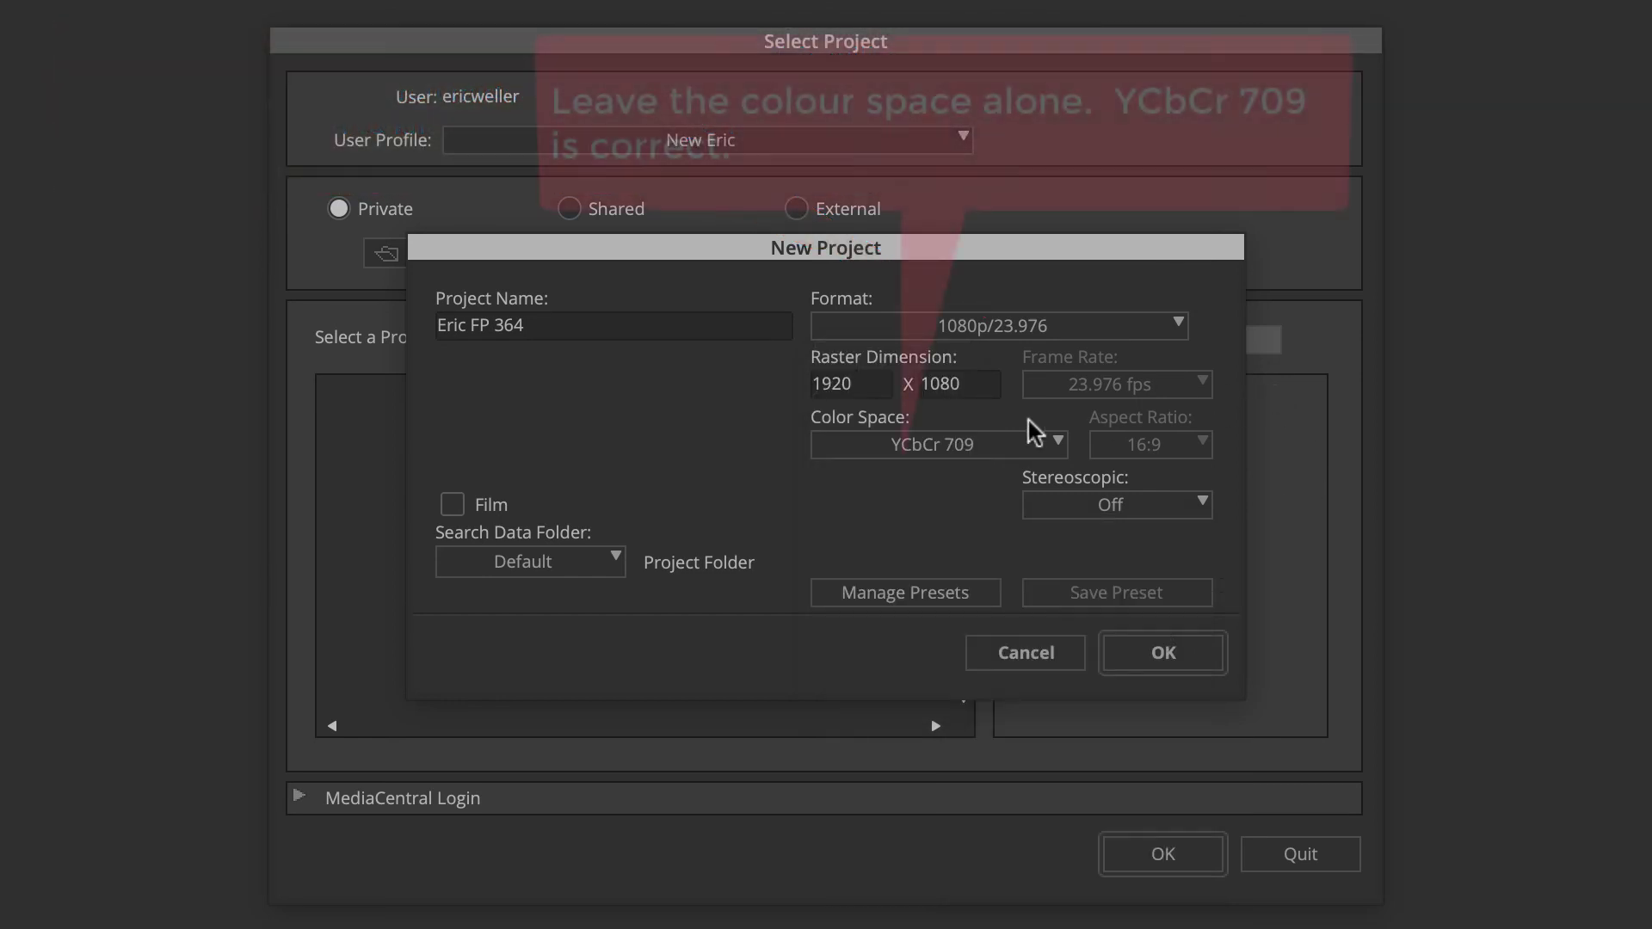
# - Keep the color space at YCbCr 709, create the project and open it
pyautogui.click(1051, 444)
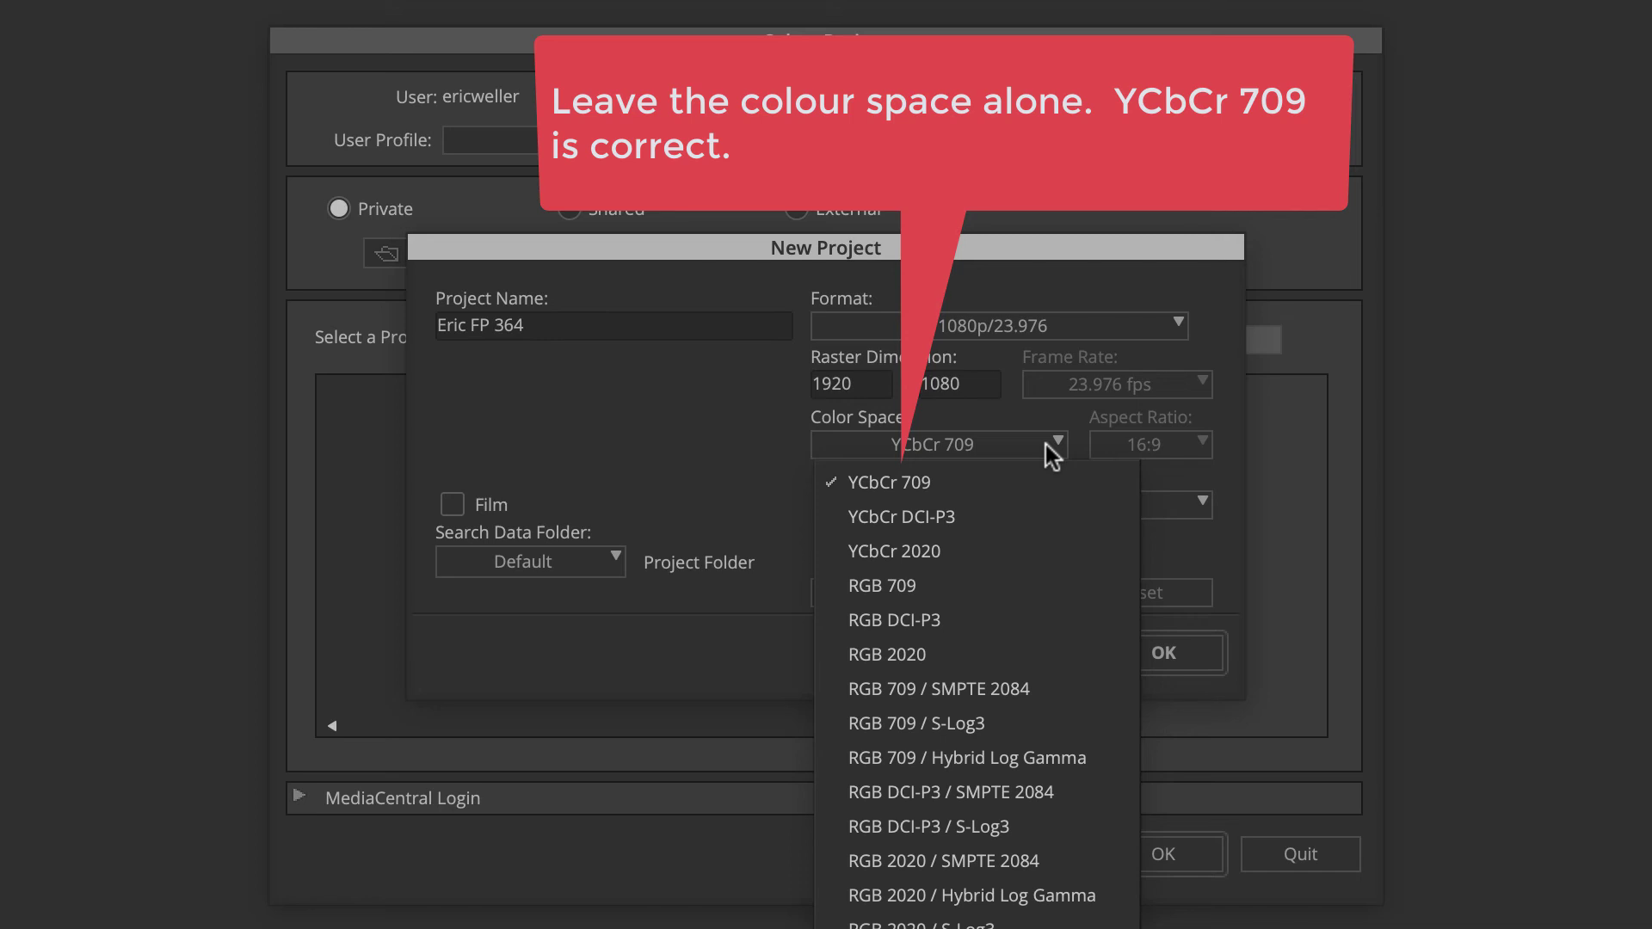
pyautogui.click(1046, 445)
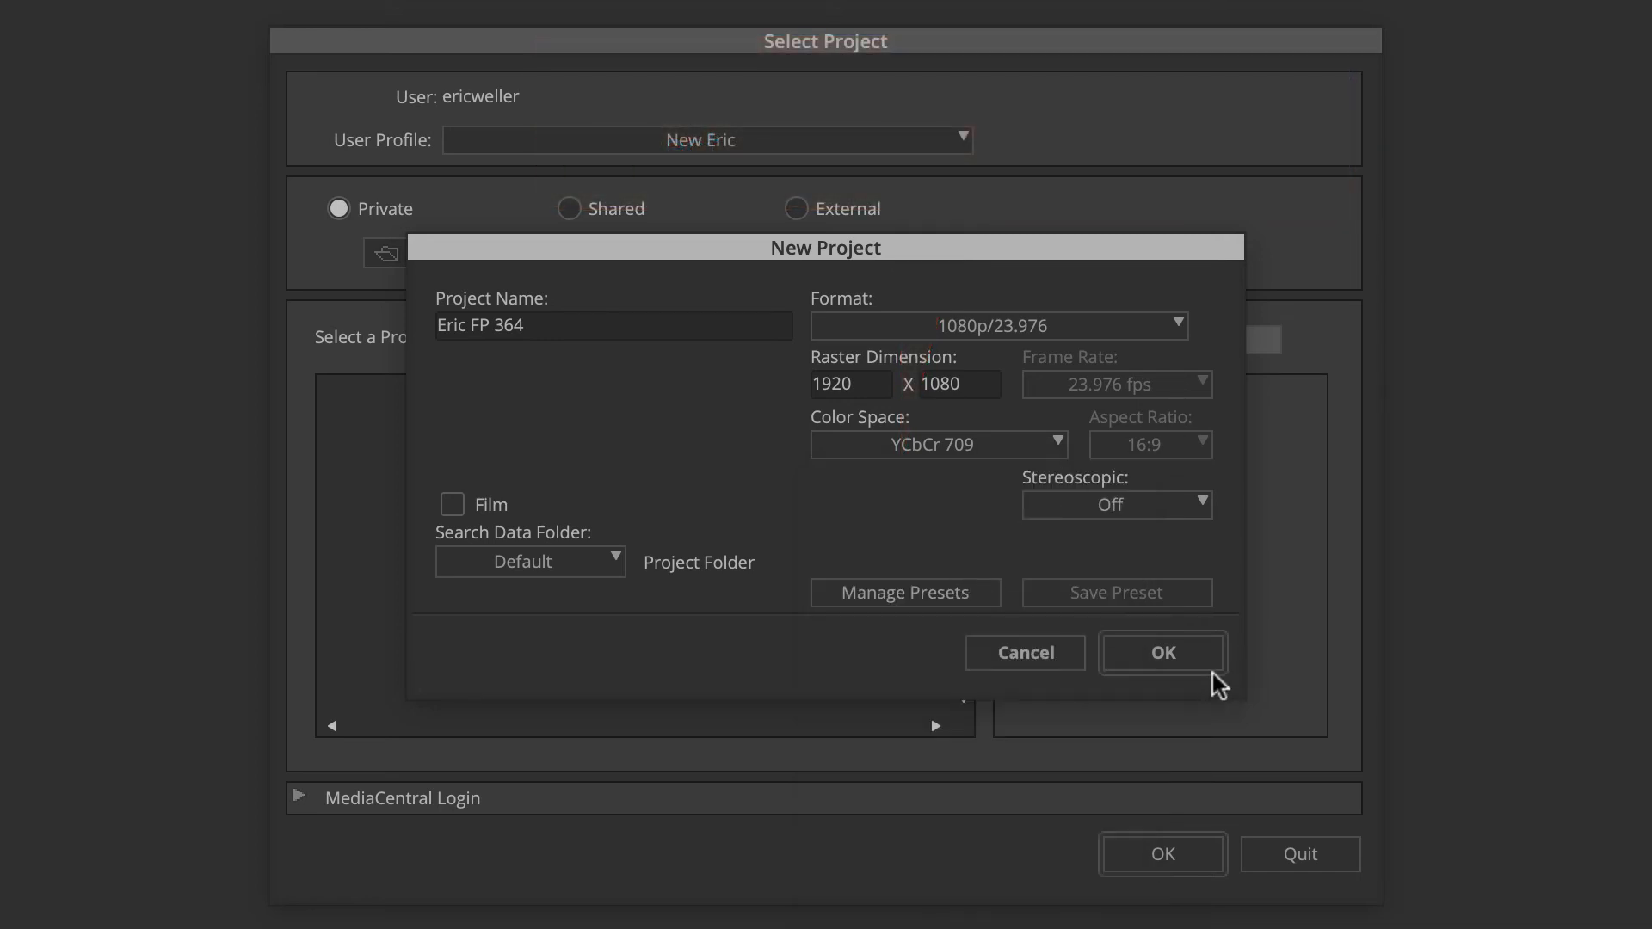
pyautogui.click(1183, 660)
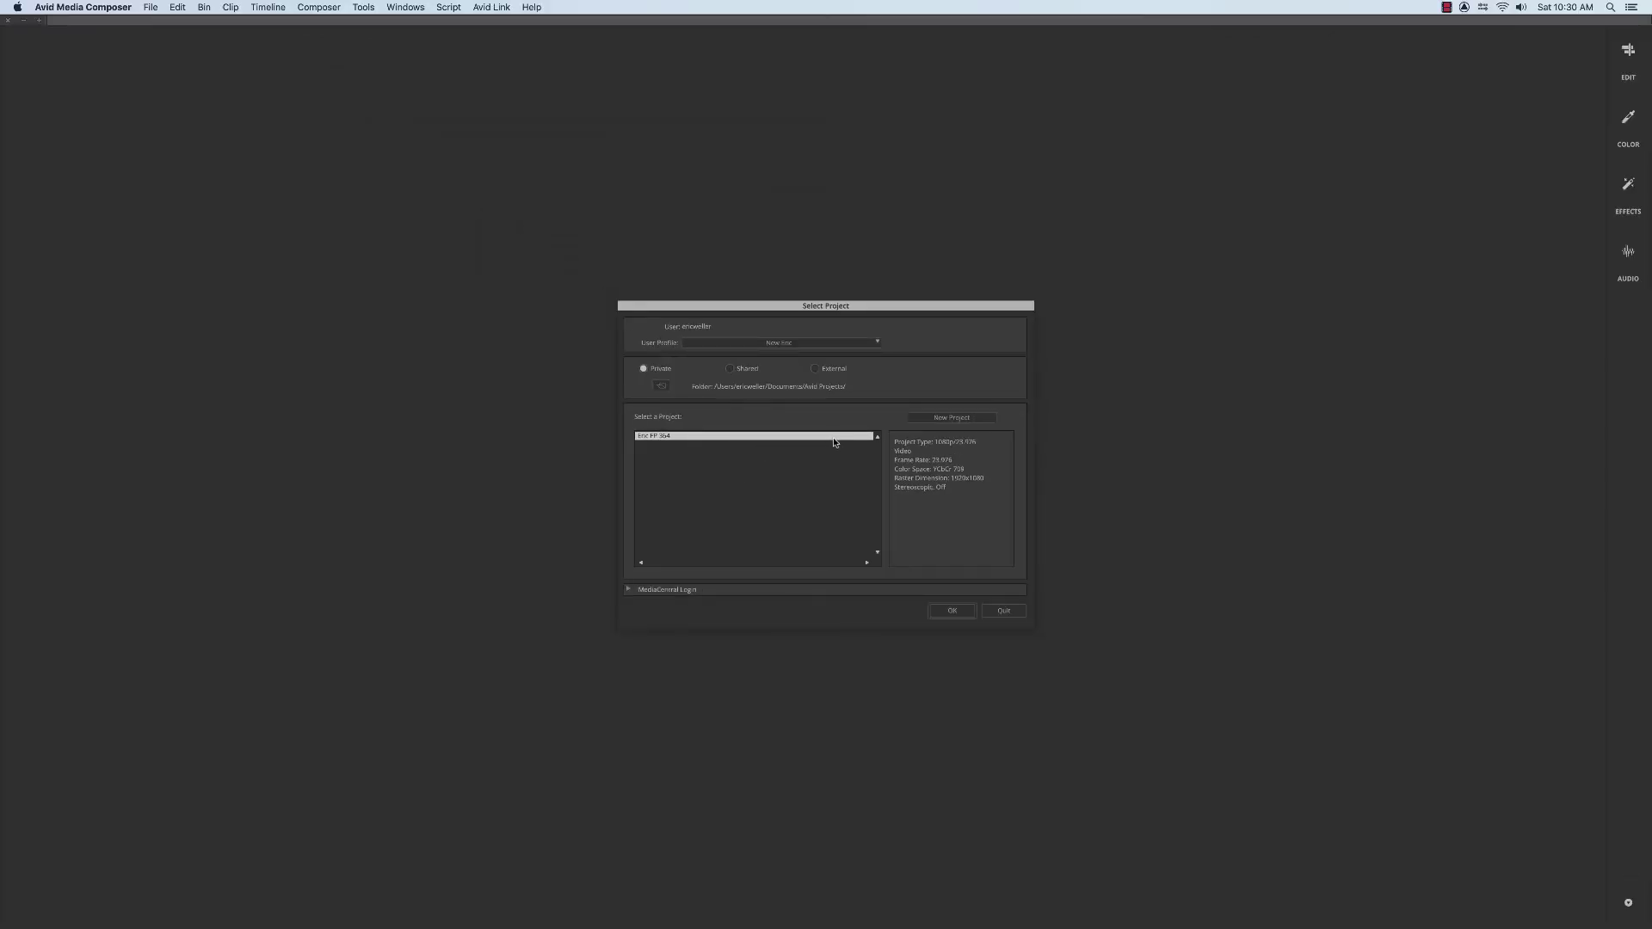
pyautogui.click(952, 611)
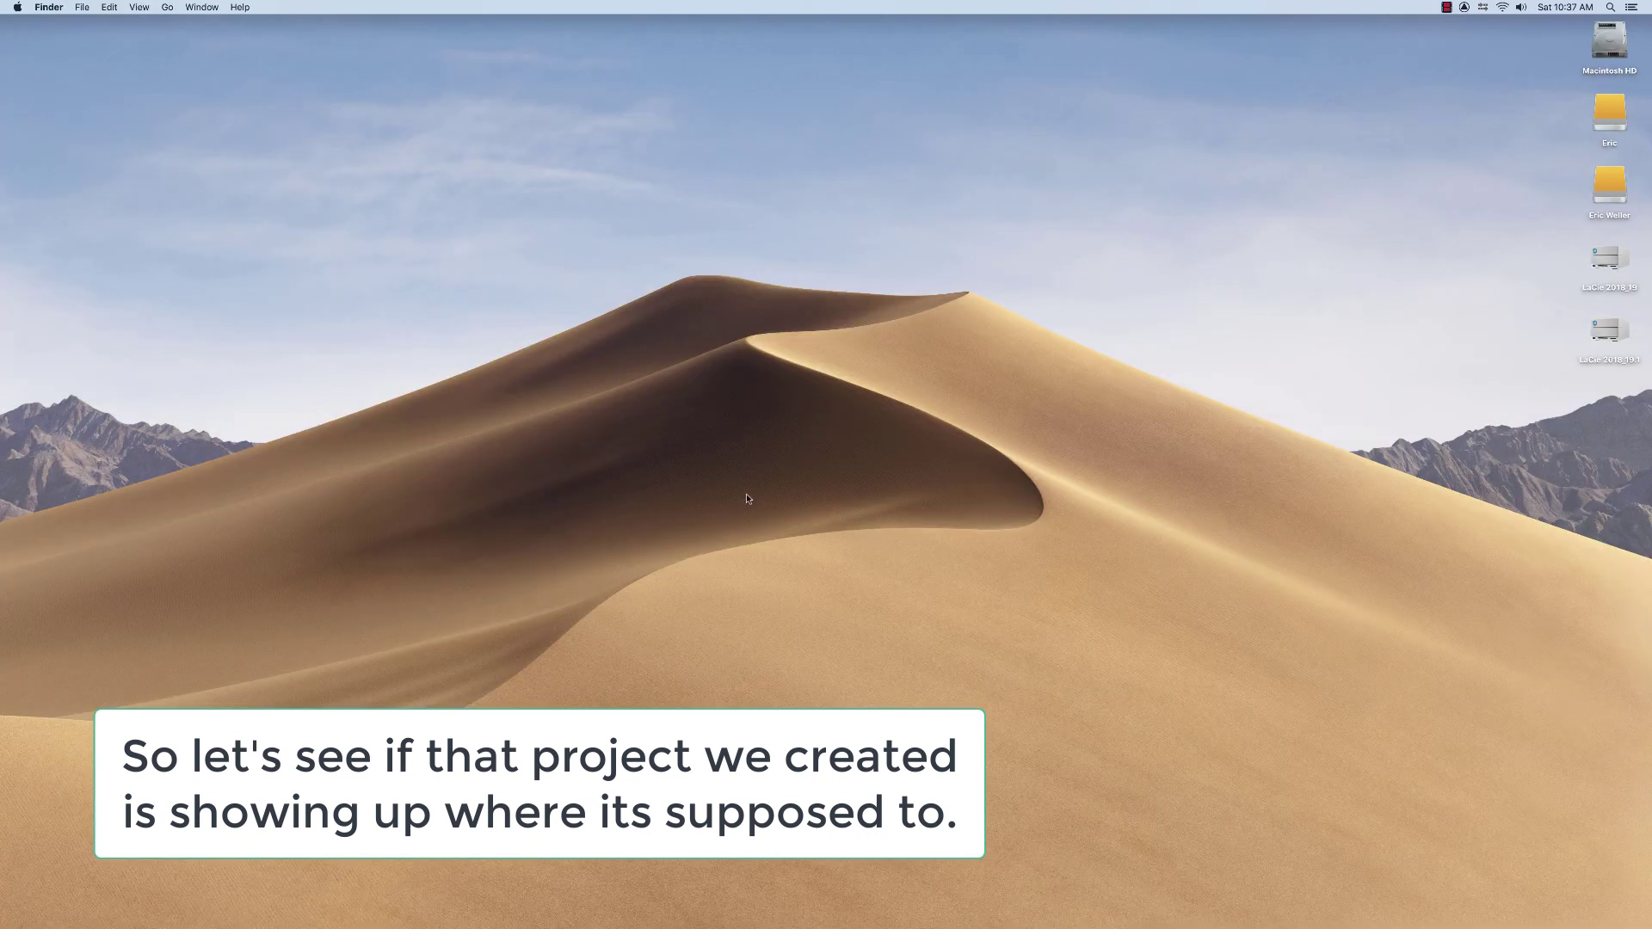
# - In Finder, check that the new project's folder exists under Documents in Avid Projects and view its contents
pyautogui.doubleClick(1605, 41)
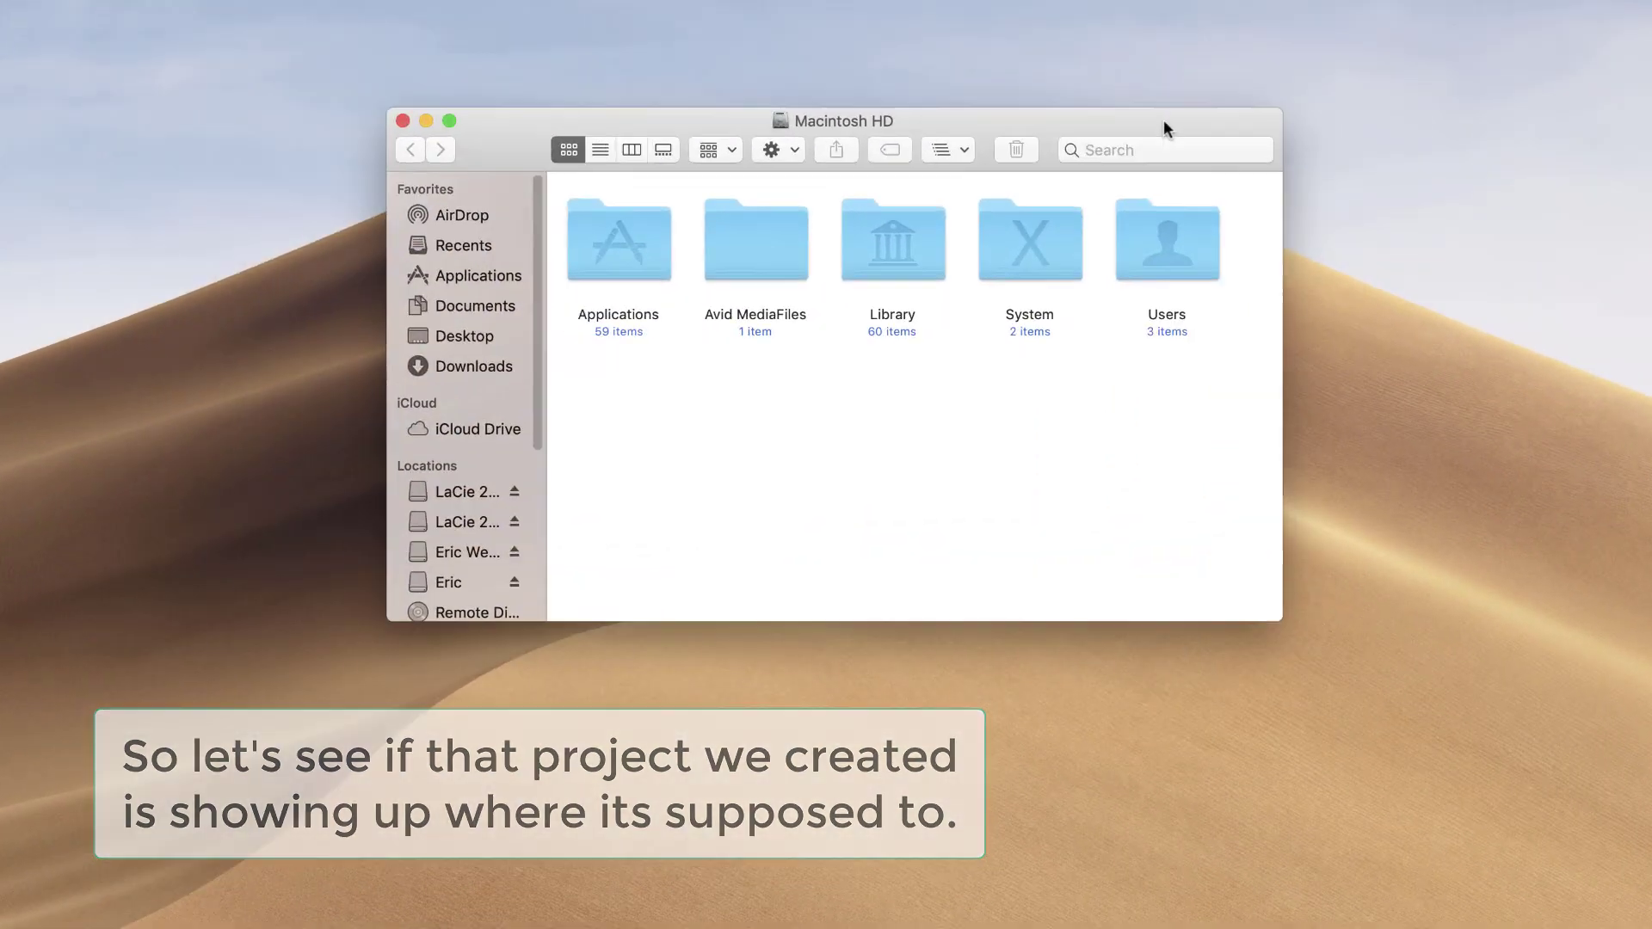
pyautogui.click(478, 305)
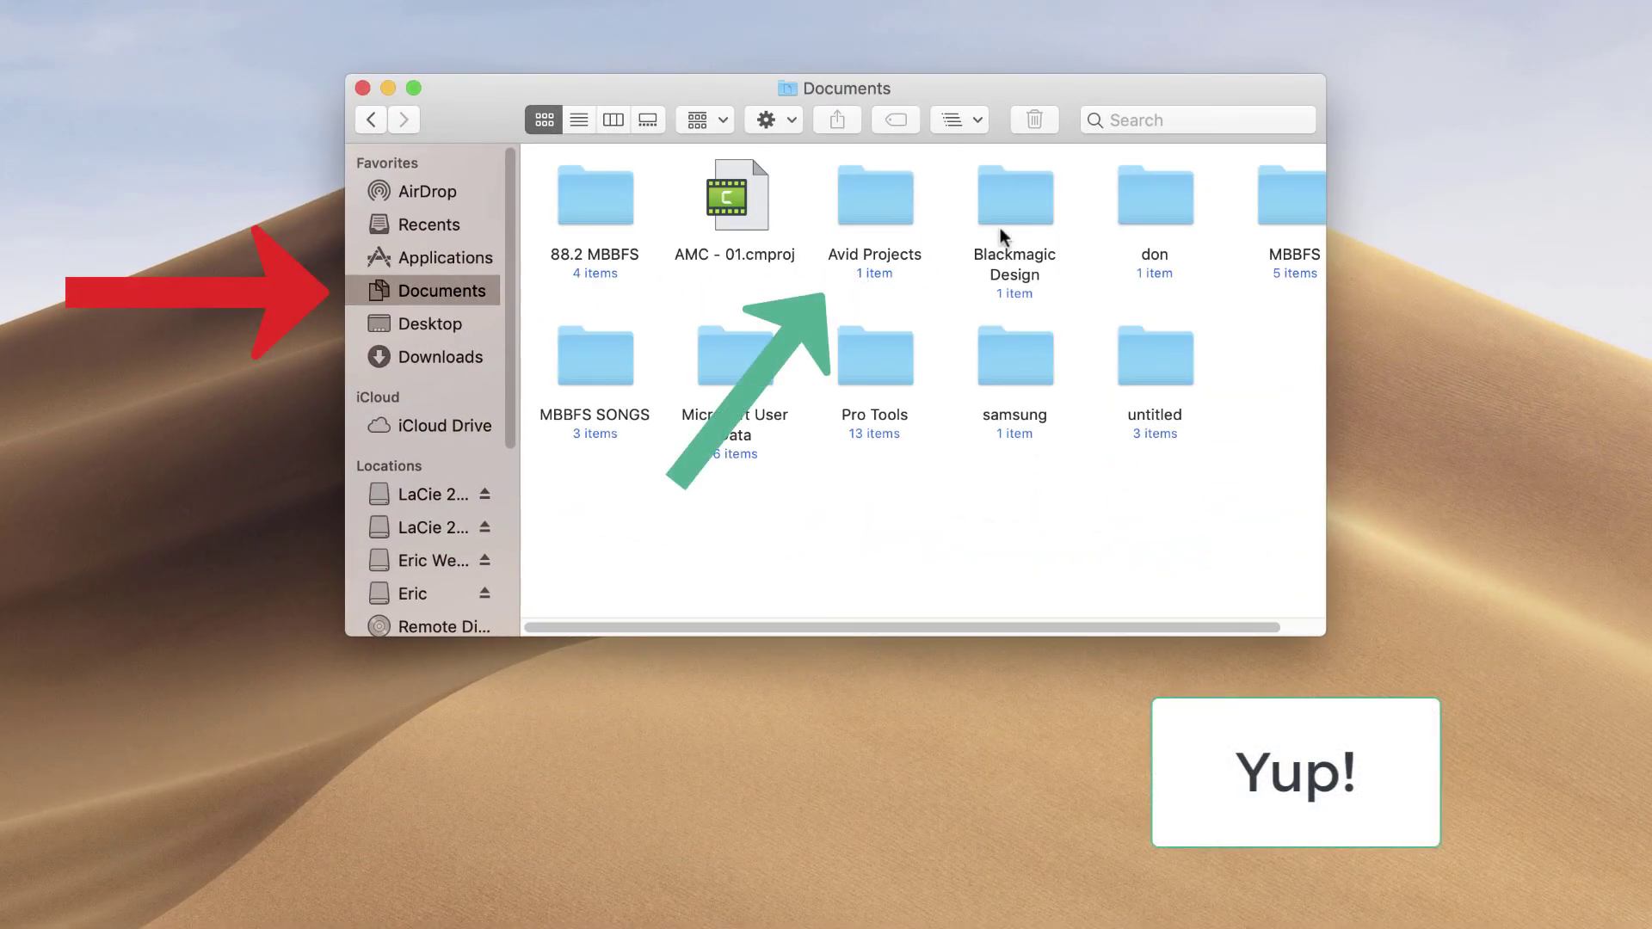
pyautogui.doubleClick(876, 197)
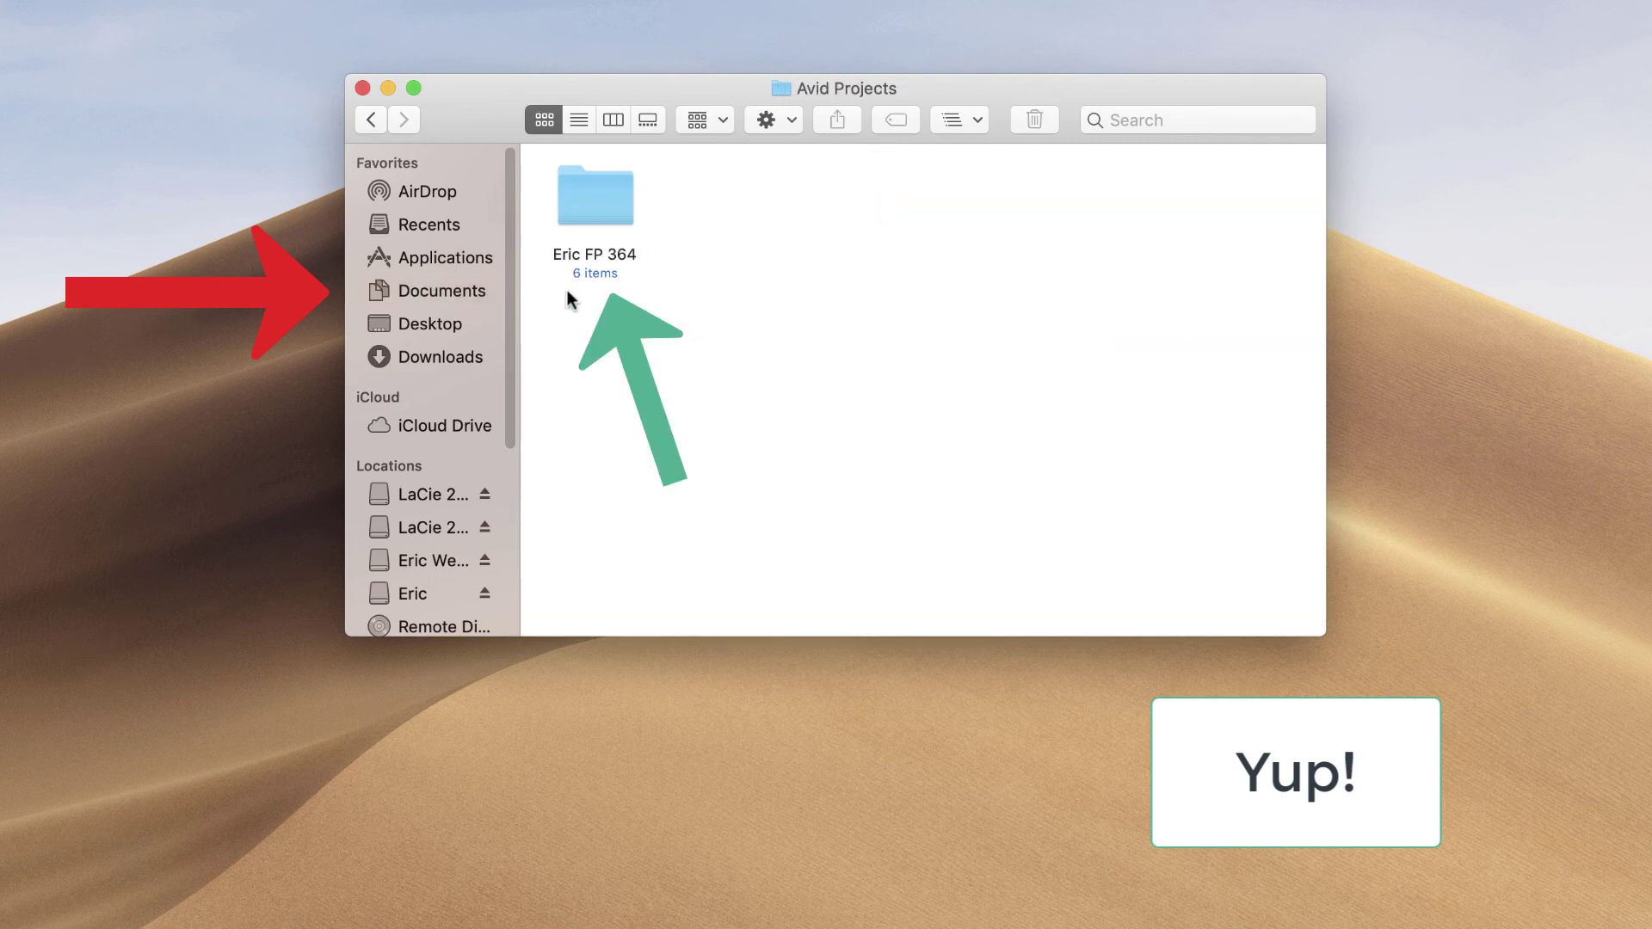
pyautogui.doubleClick(628, 208)
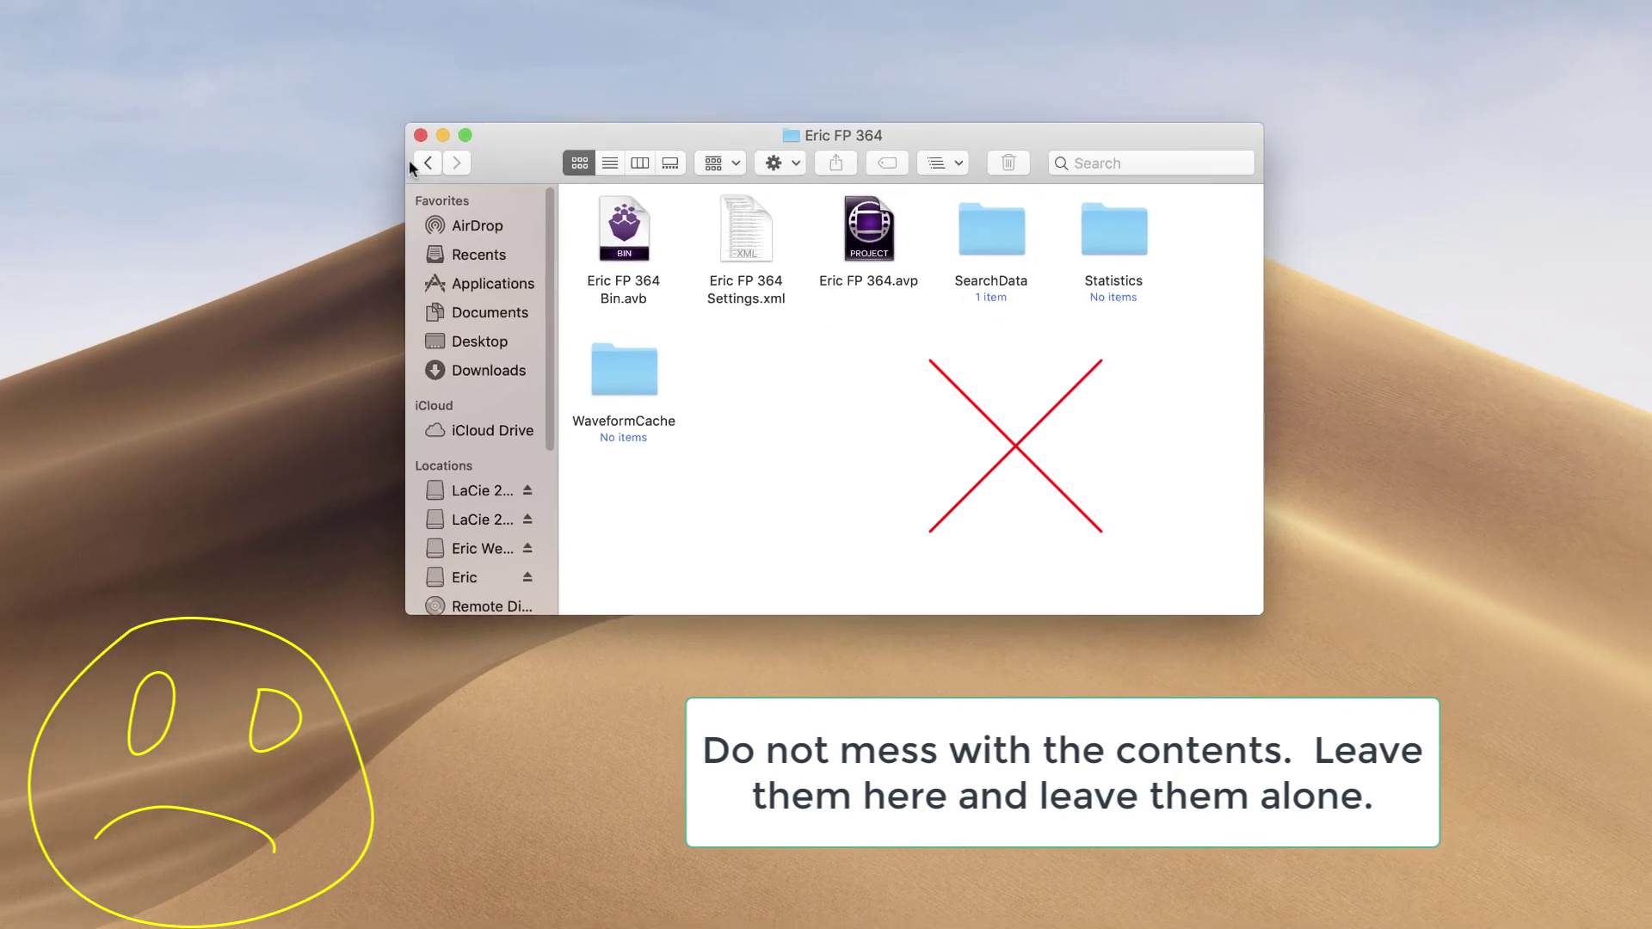
pyautogui.click(486, 206)
pyautogui.click(486, 206)
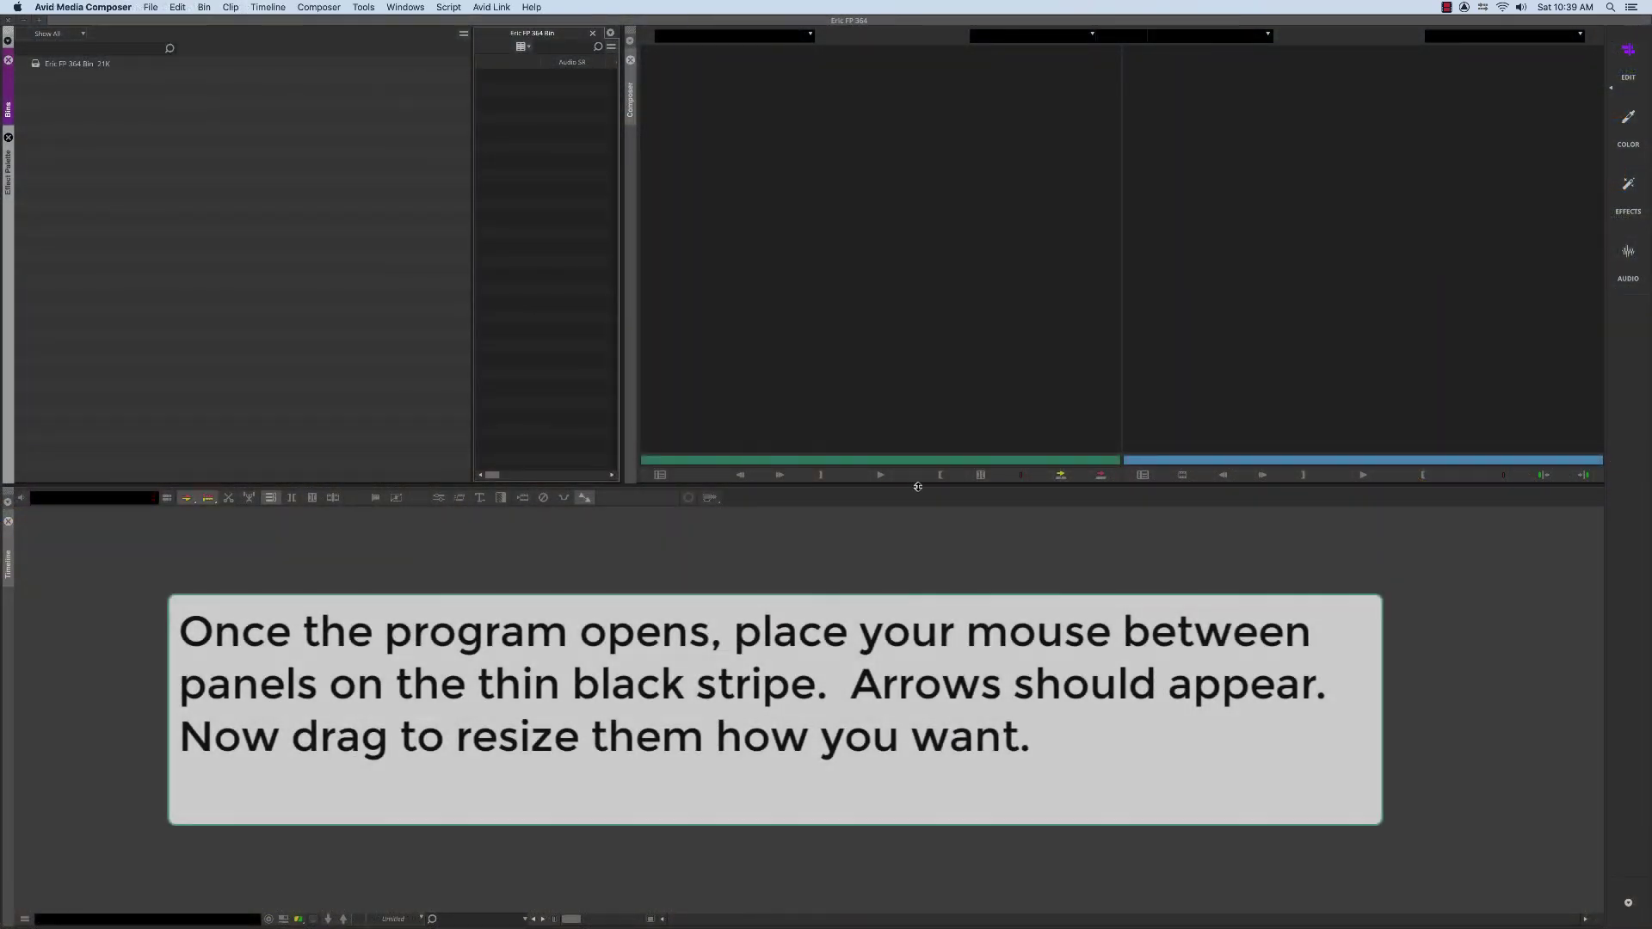
# - In Avid Media Composer, make the timeline taller, widen the Composer, and narrow the bin list to give the open bin more room
pyautogui.moveTo(915, 485)
pyautogui.mouseDown()
pyautogui.moveTo(917, 680)
pyautogui.moveTo(921, 314)
pyautogui.moveTo(938, 472)
pyautogui.mouseUp()
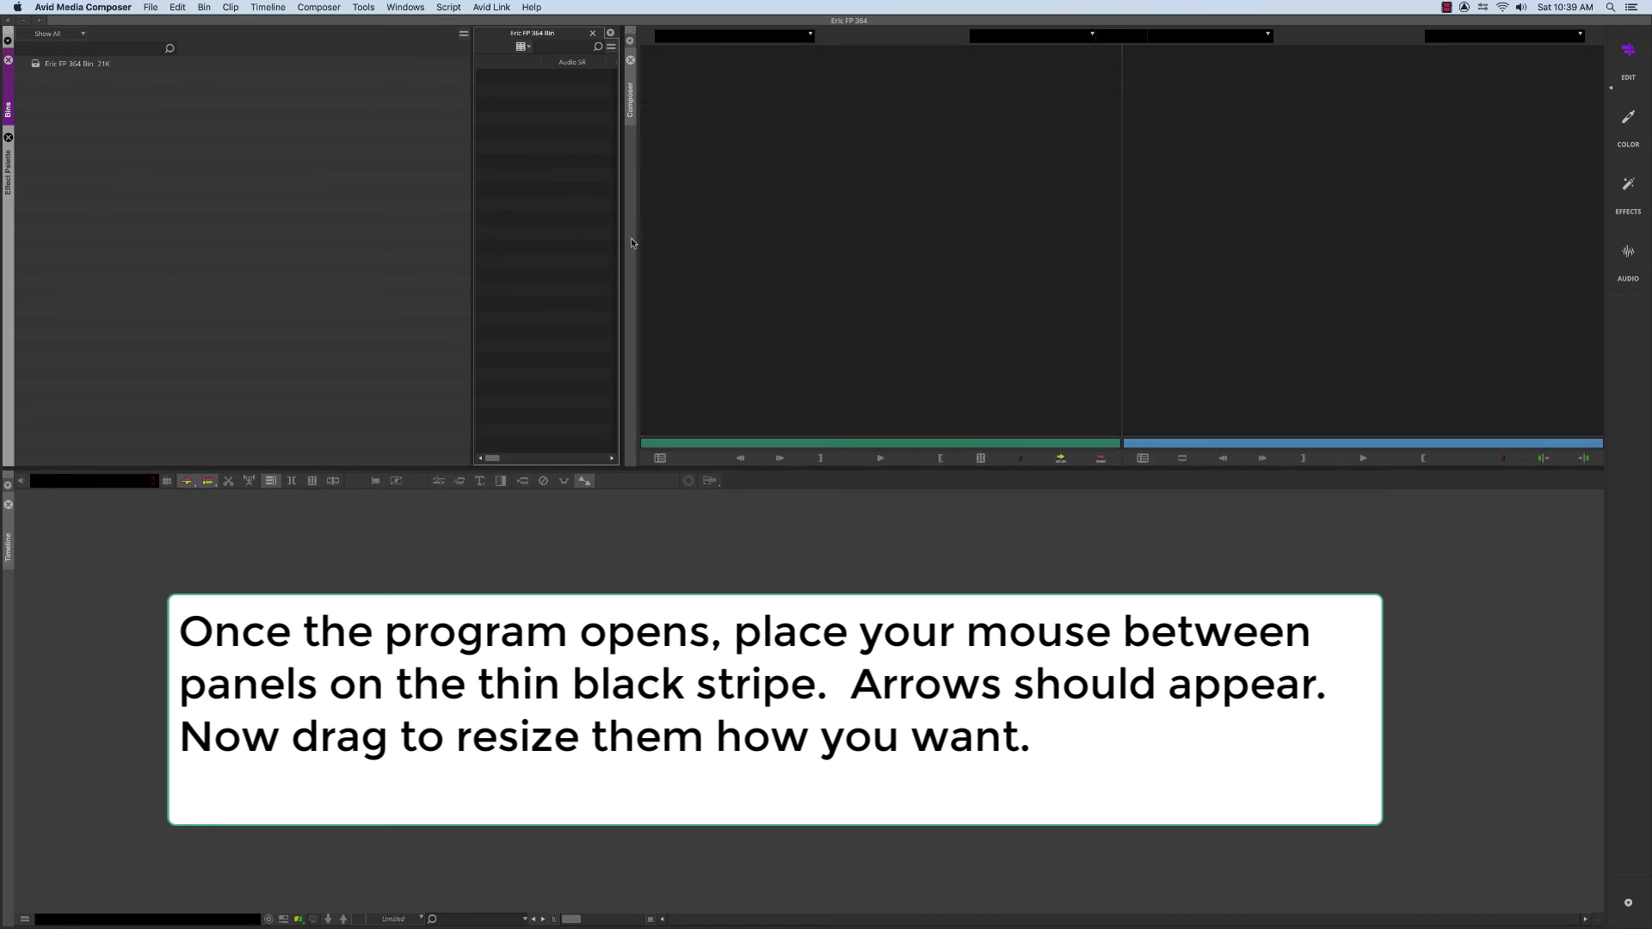
pyautogui.moveTo(632, 244); pyautogui.dragTo(595, 253)
pyautogui.moveTo(461, 236); pyautogui.dragTo(304, 258)
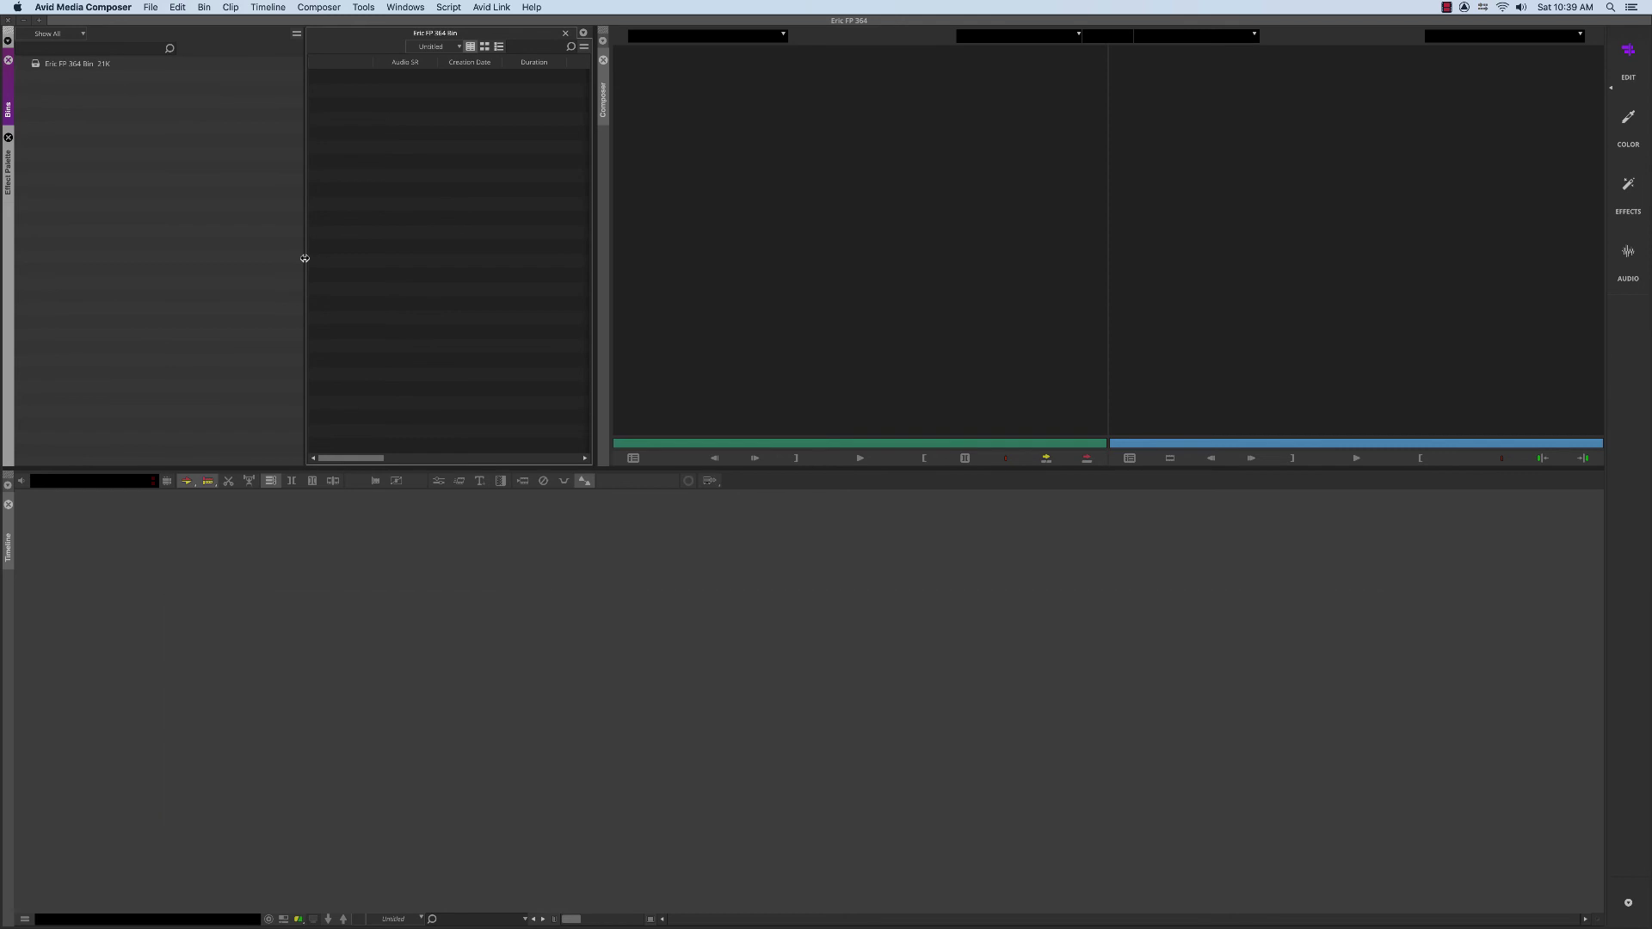
# - Open the Audio Tool, dock it along the timeline's right edge, and fine-tune the heights and widths of the surrounding panels
pyautogui.click(361, 7)
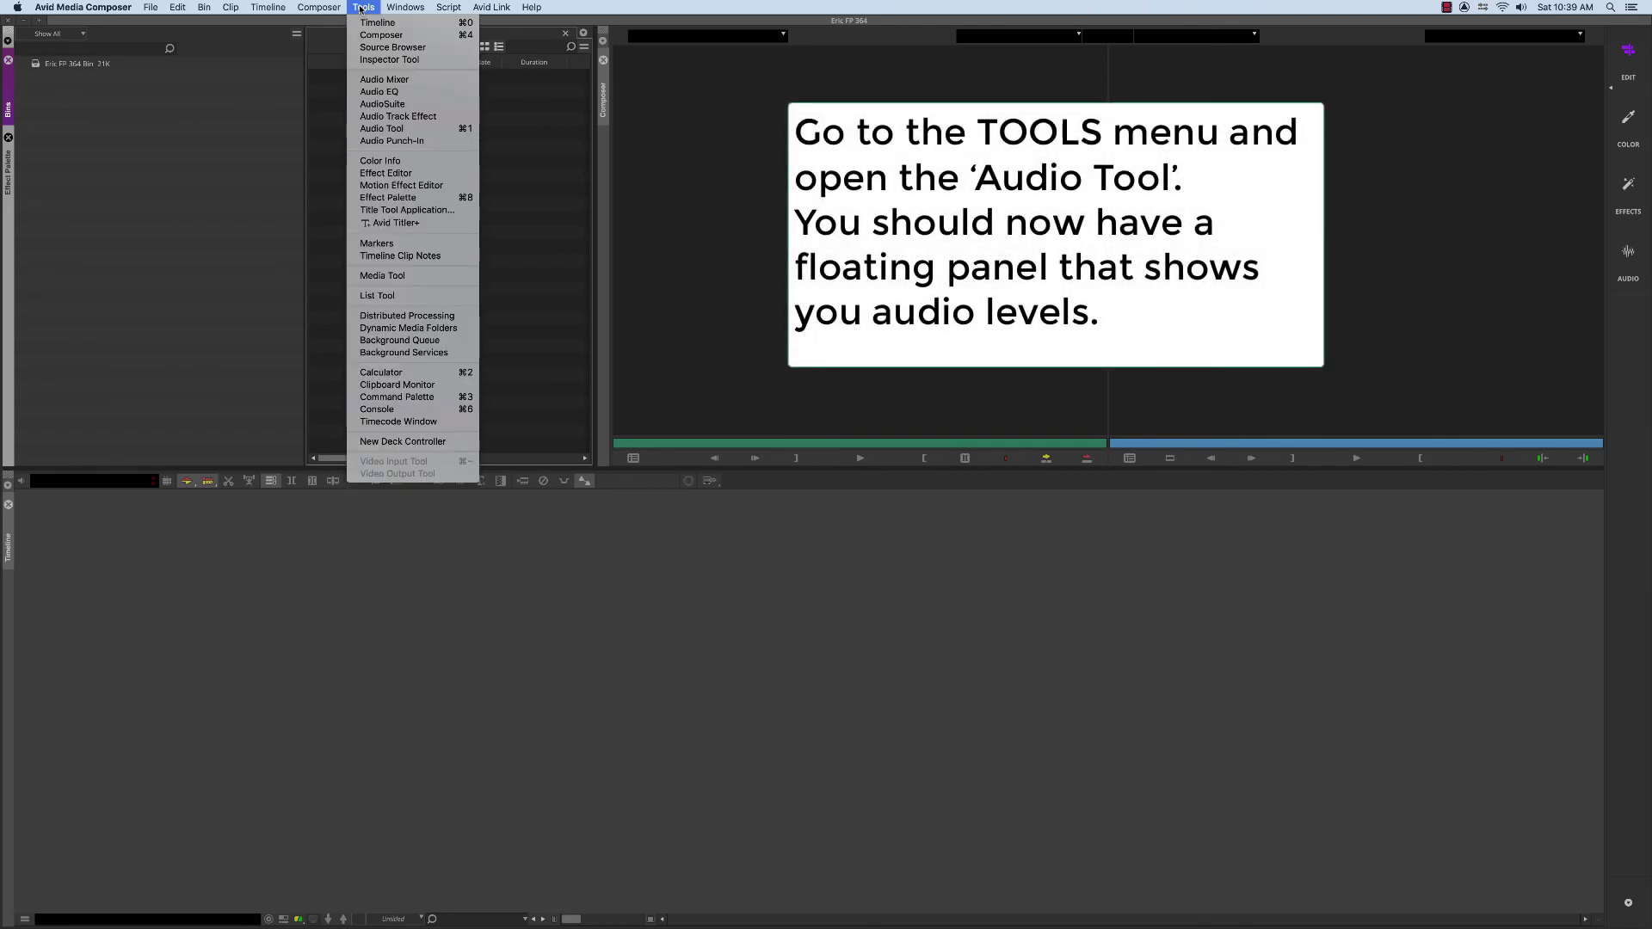
pyautogui.click(419, 131)
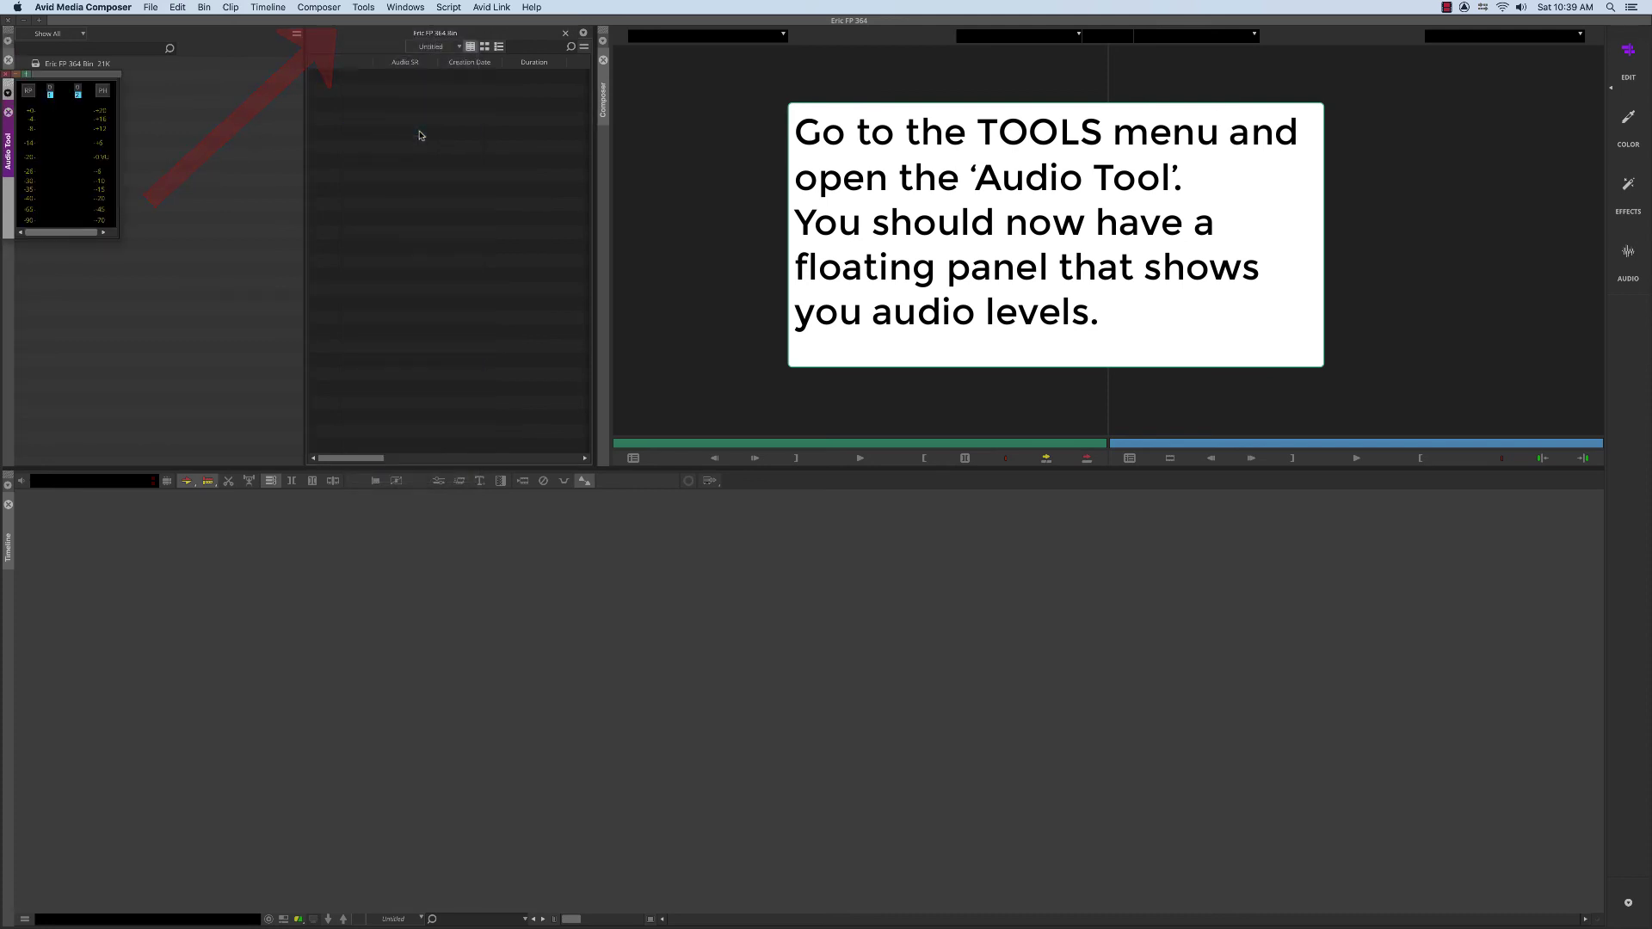
pyautogui.moveTo(47, 78); pyautogui.dragTo(583, 580)
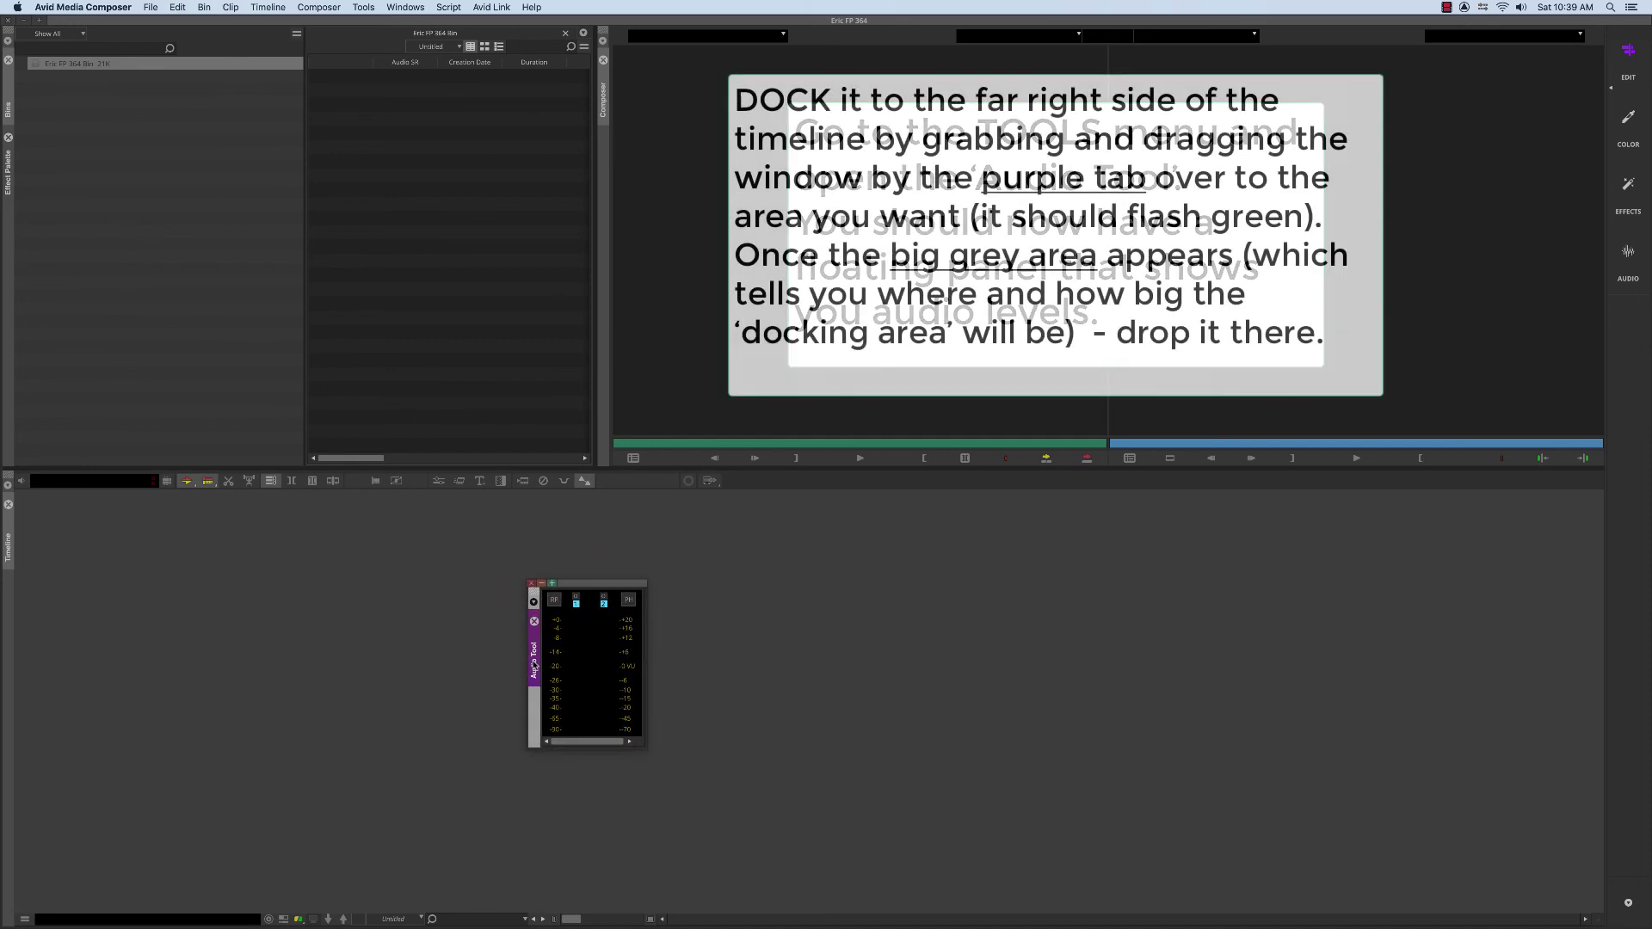
pyautogui.moveTo(534, 645); pyautogui.dragTo(1559, 646)
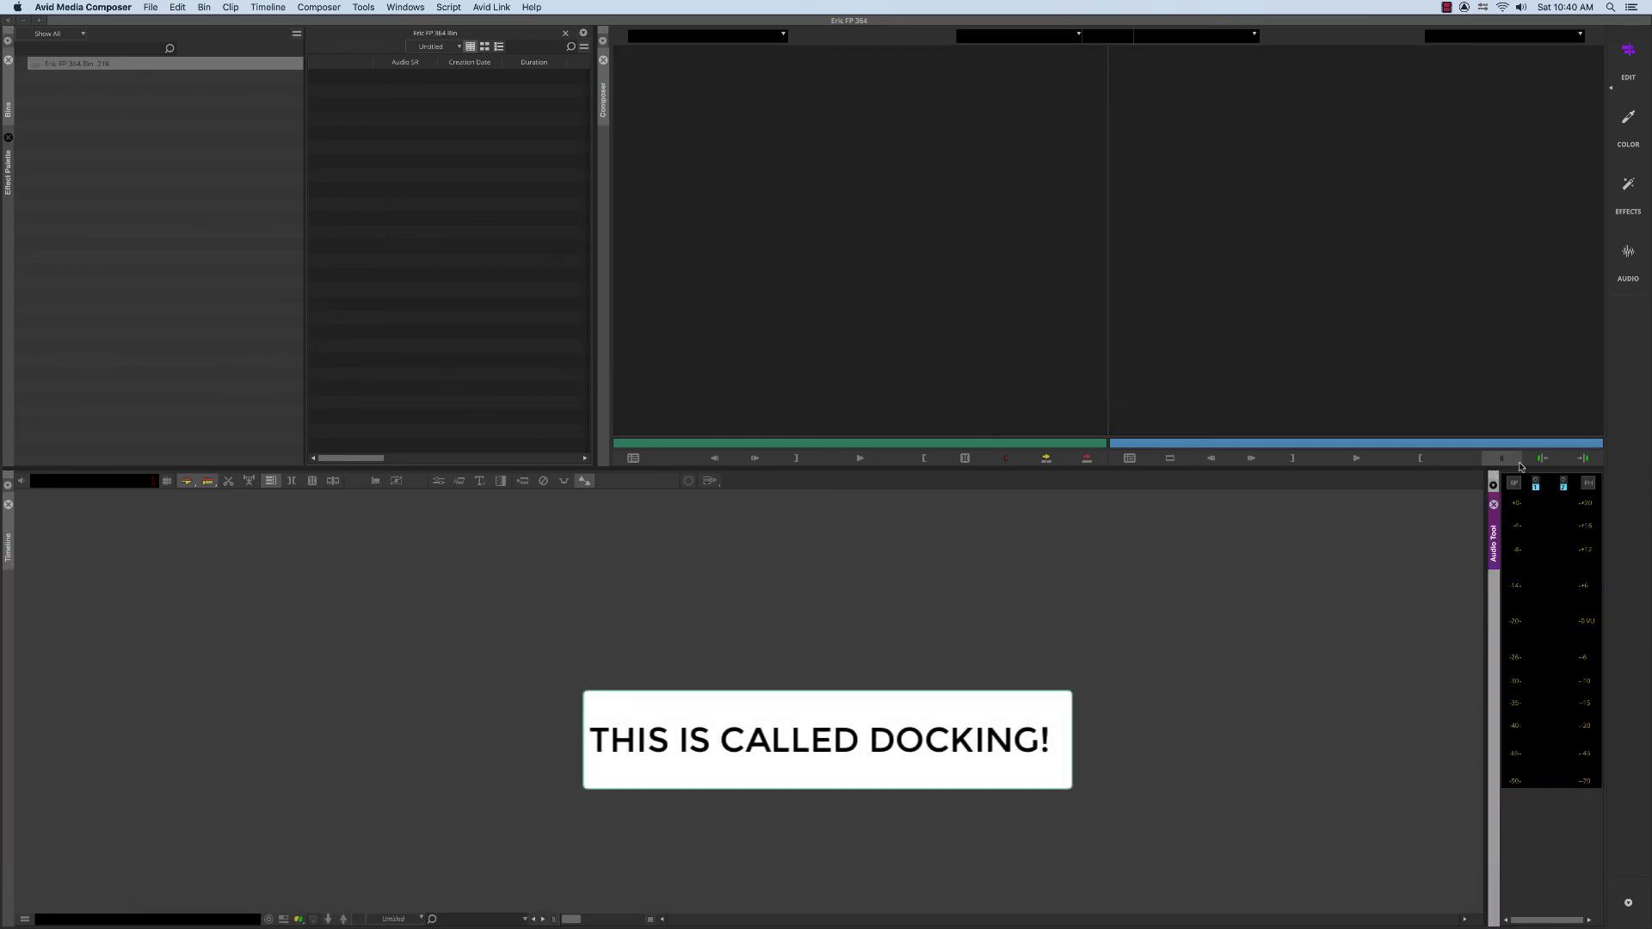
pyautogui.moveTo(1518, 467)
pyautogui.mouseDown()
pyautogui.moveTo(1528, 601)
pyautogui.moveTo(1521, 496)
pyautogui.mouseUp()
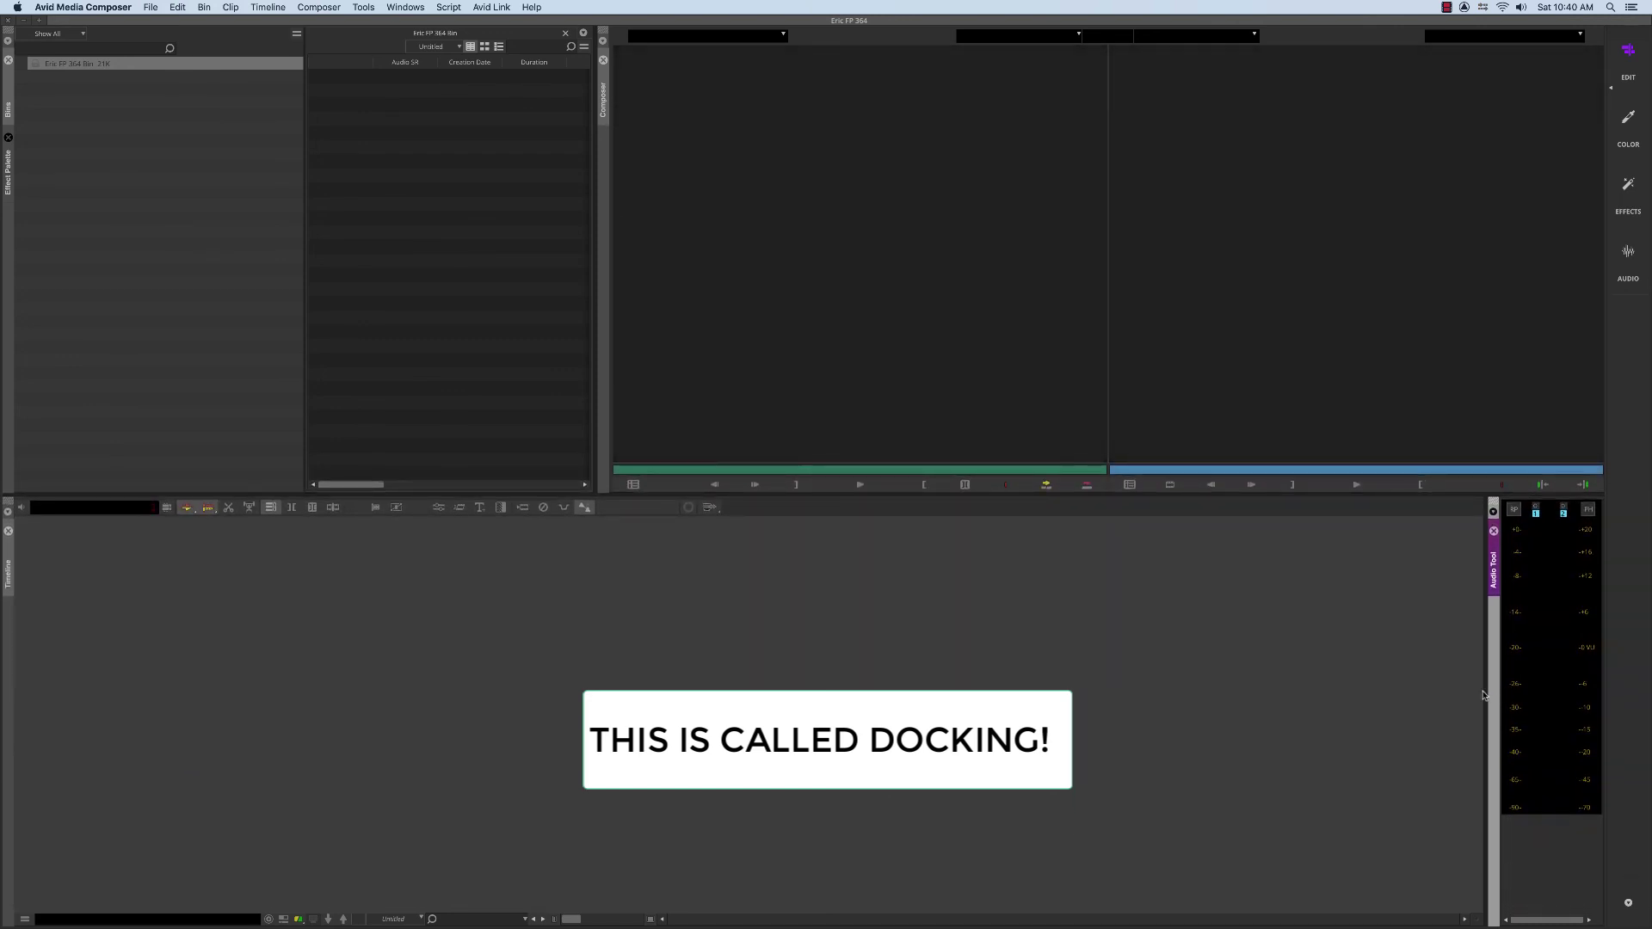
pyautogui.moveTo(1484, 692)
pyautogui.mouseDown()
pyautogui.moveTo(1355, 695)
pyautogui.moveTo(1486, 702)
pyautogui.mouseUp()
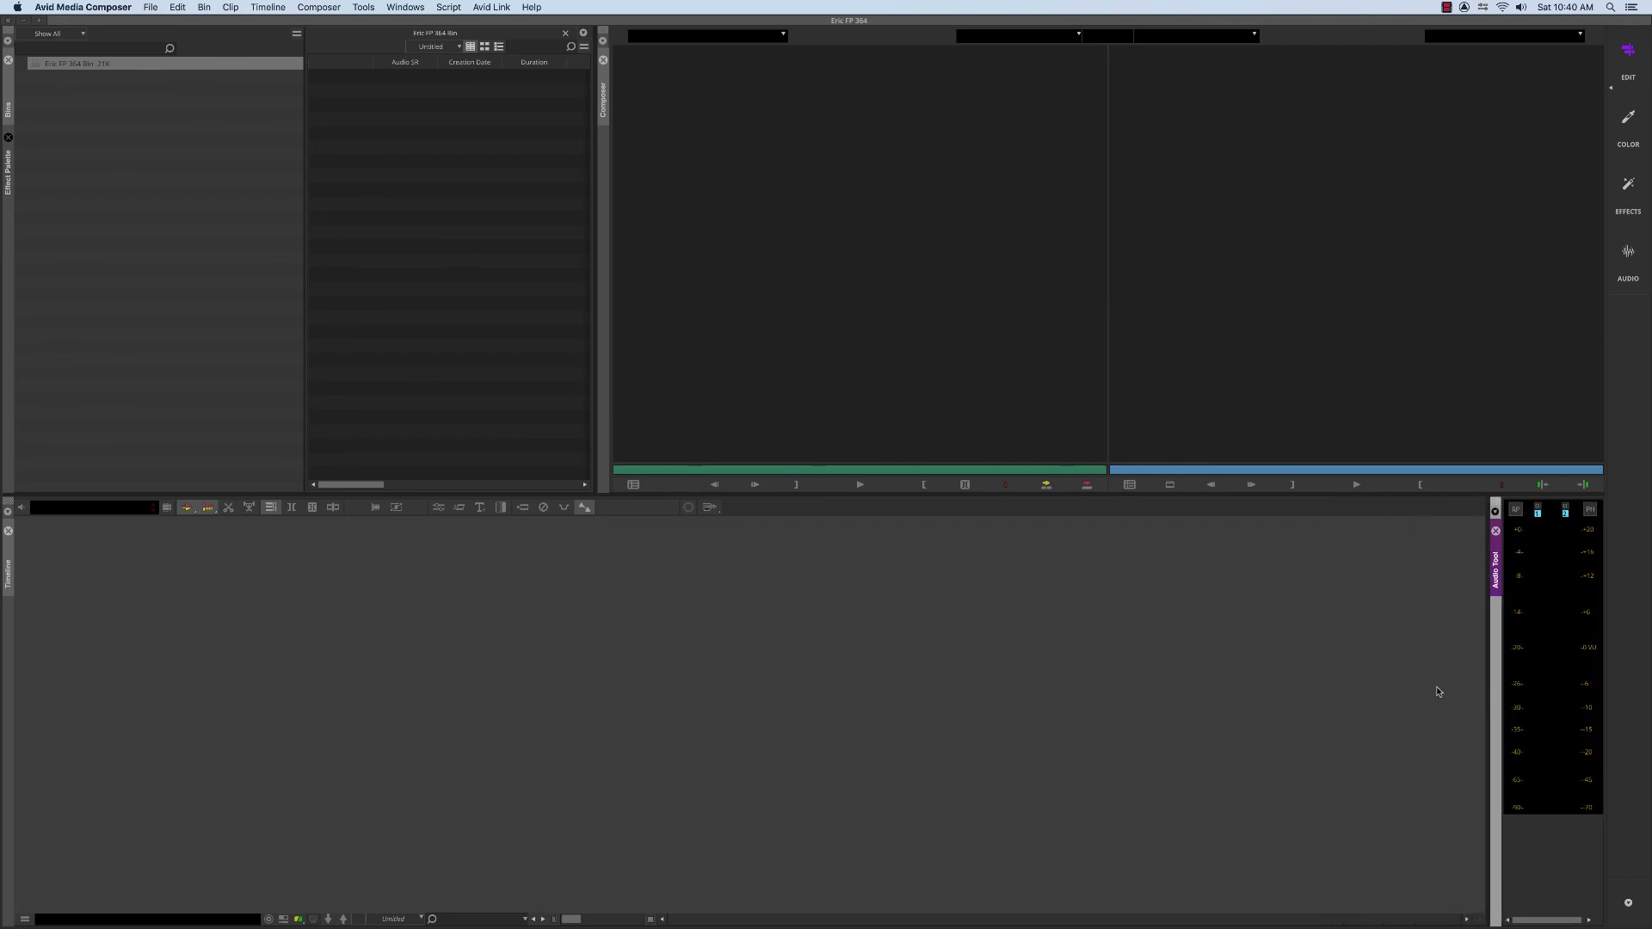
# - Open the Audio EQ and tab it together with the docked Audio Tool beside the timeline
pyautogui.click(363, 8)
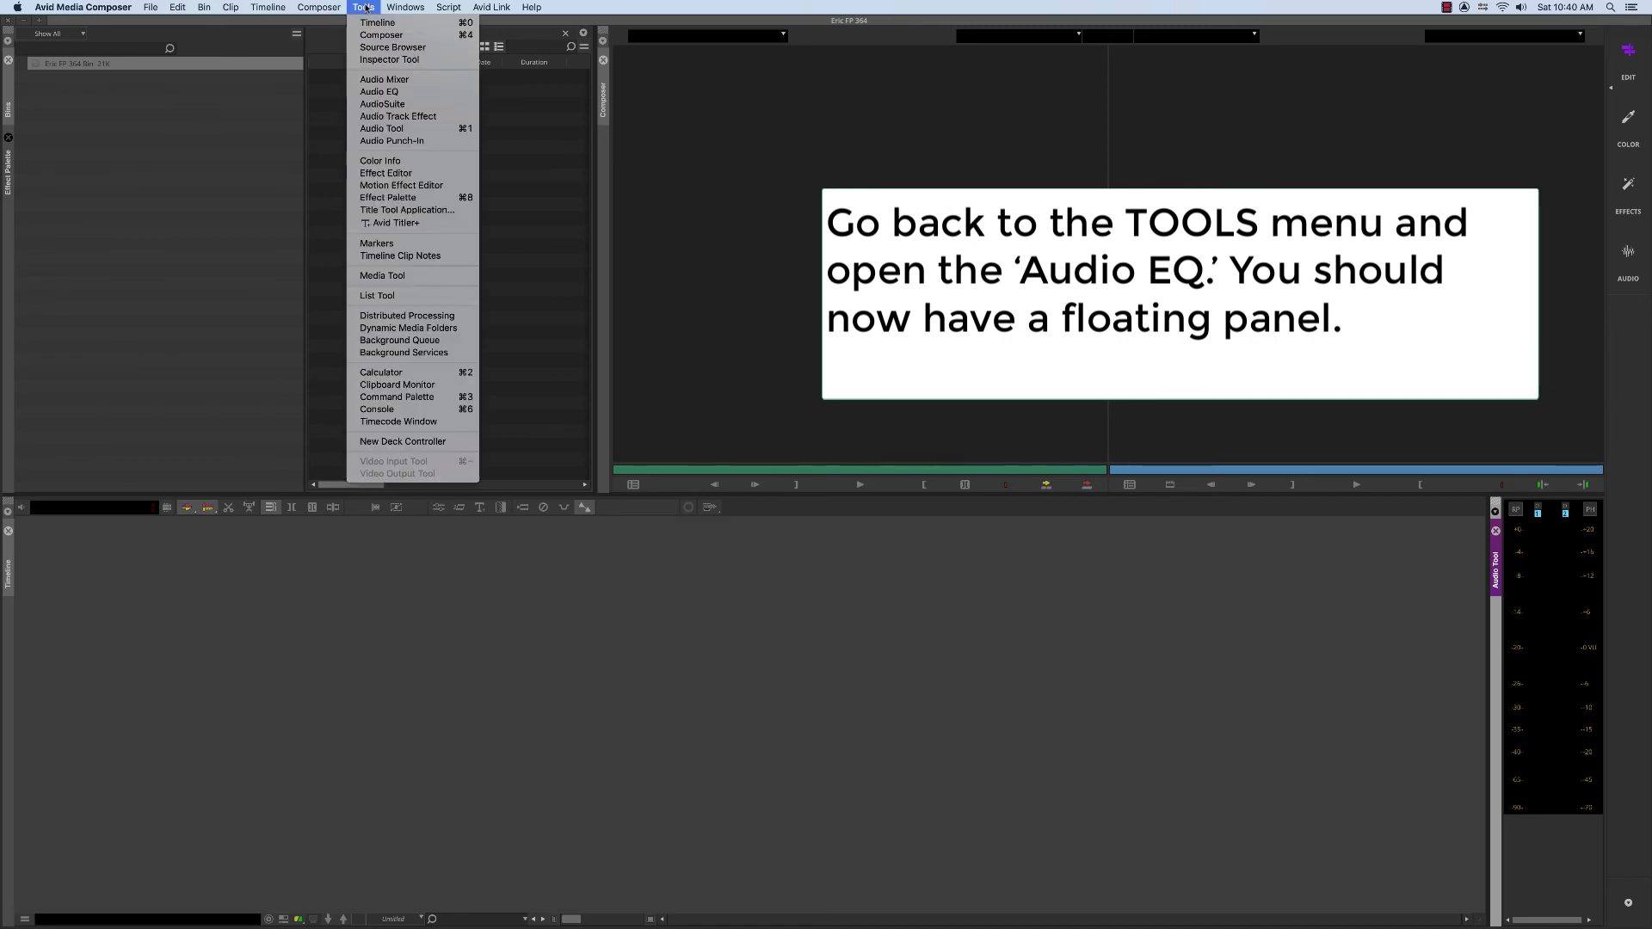
pyautogui.click(383, 93)
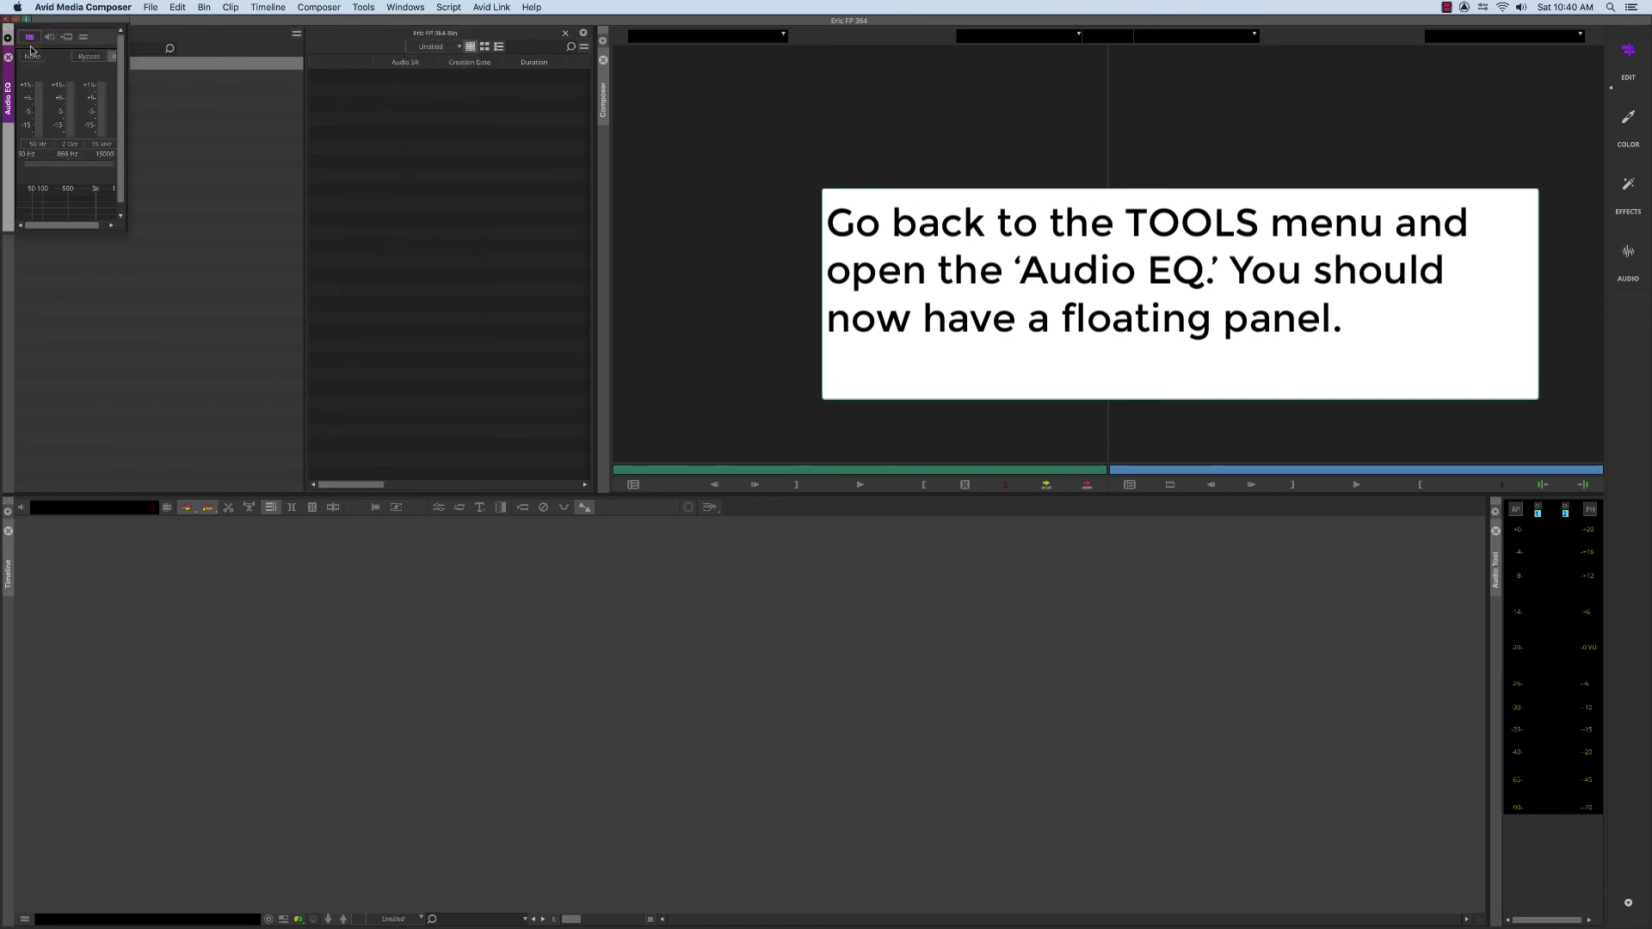
pyautogui.moveTo(13, 116); pyautogui.dragTo(1061, 650)
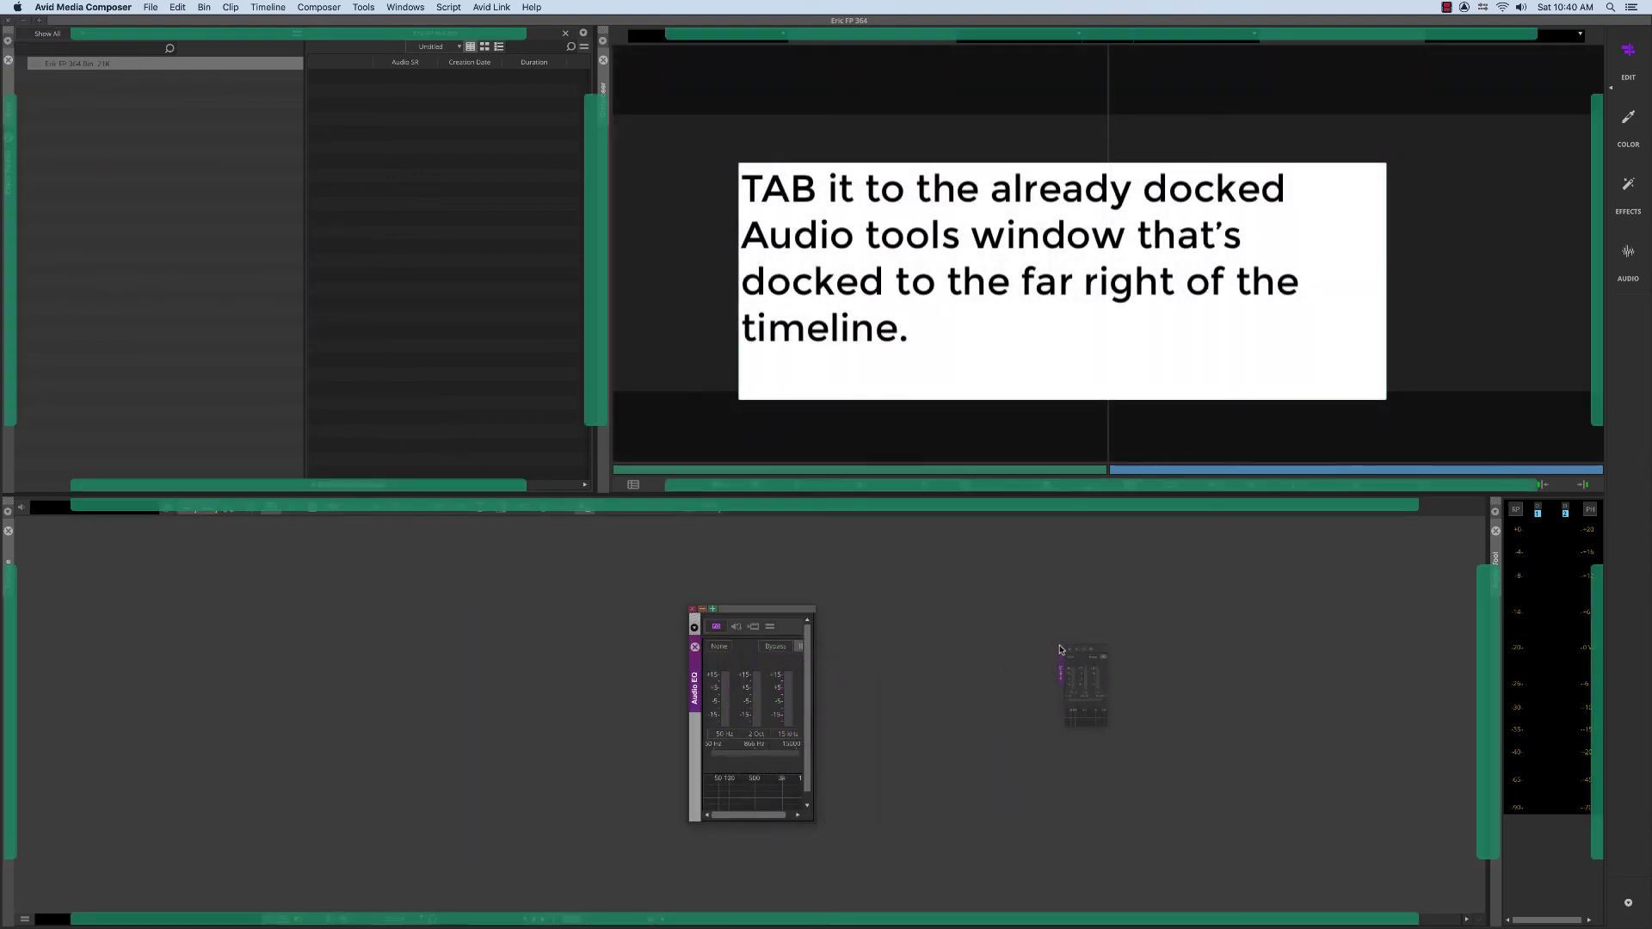
pyautogui.moveTo(1210, 688); pyautogui.dragTo(1228, 693)
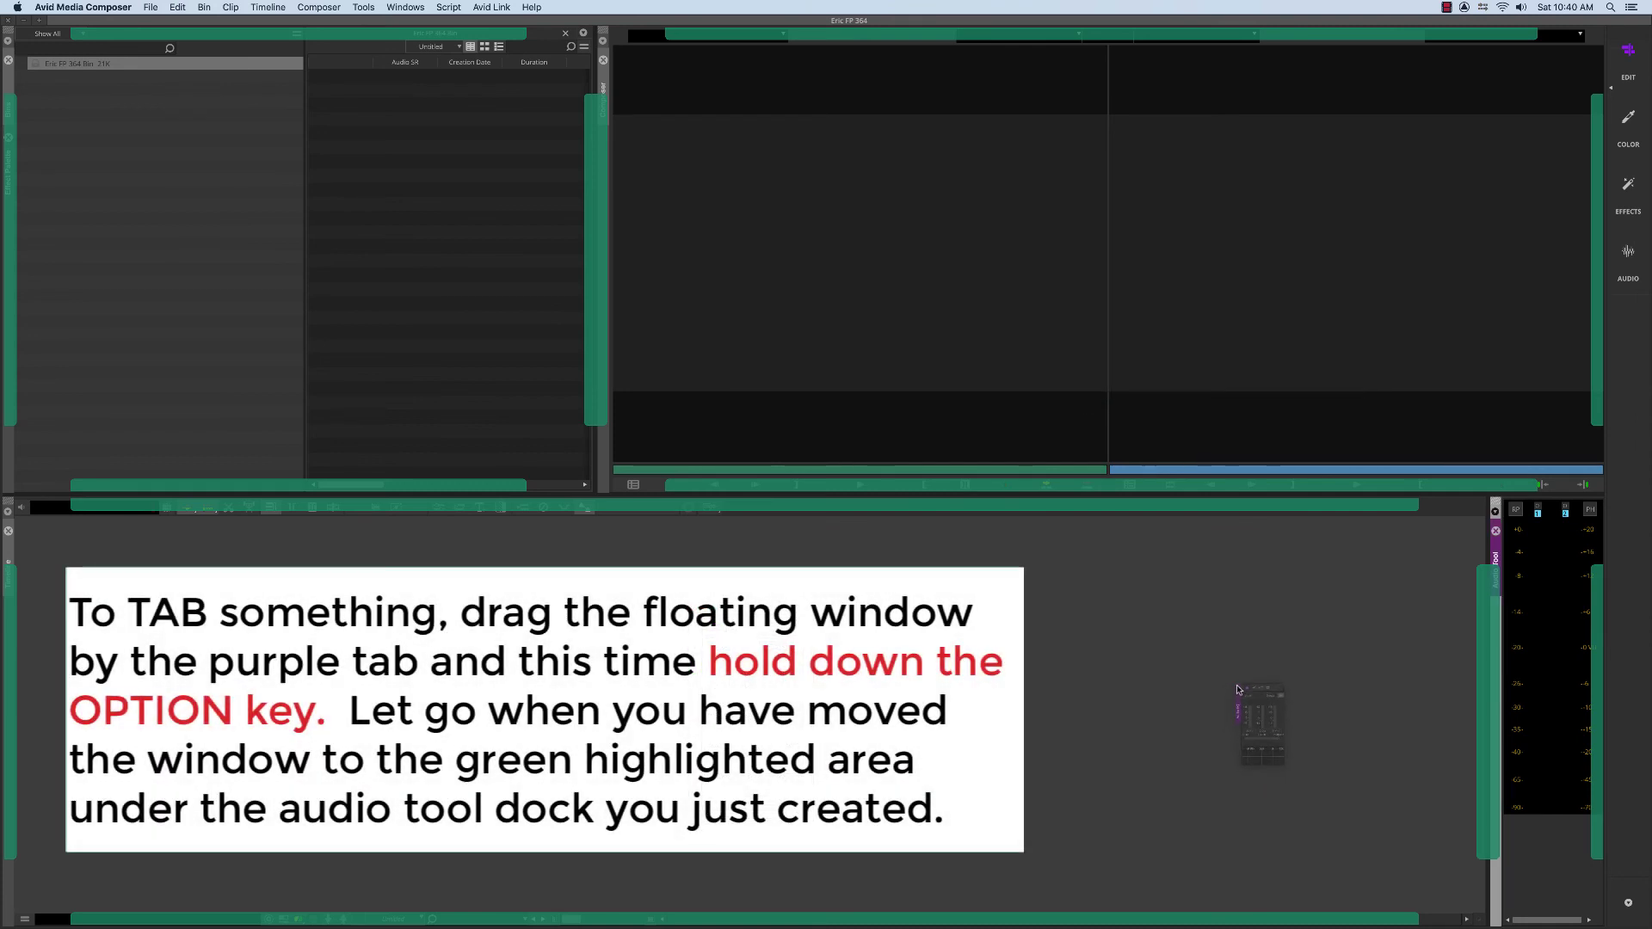
pyautogui.press('alt')
pyautogui.moveTo(1192, 674); pyautogui.dragTo(1498, 652)
pyautogui.press('alt')
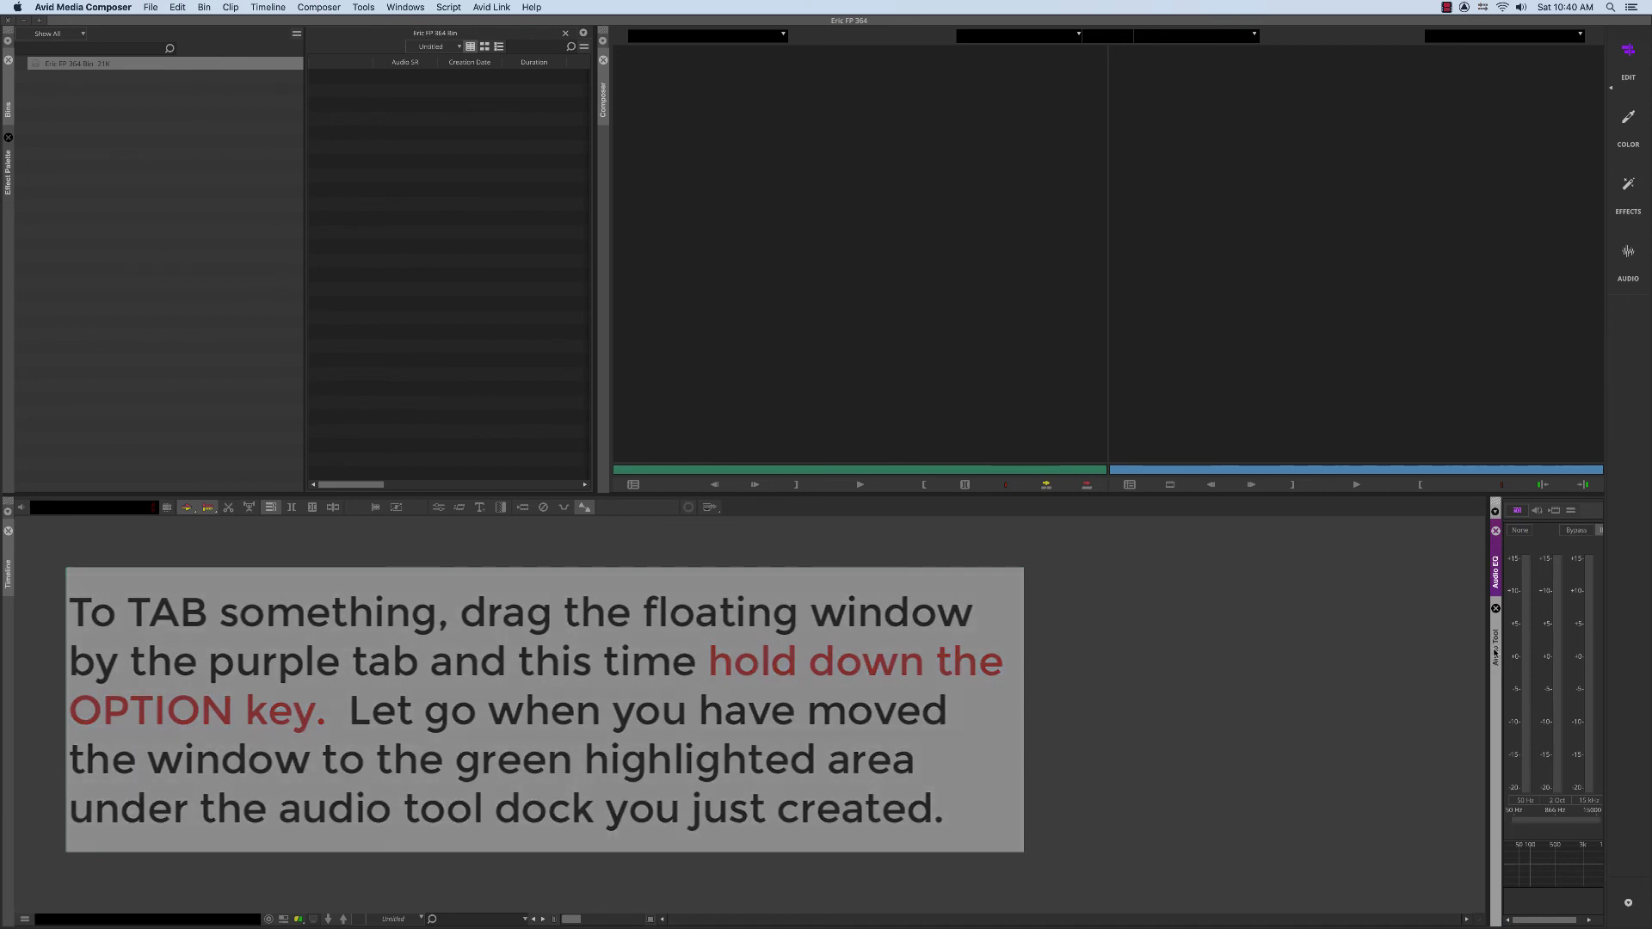
# - Switch between the two docked audio tabs and reorder them so Audio Tool sits above Audio EQ
pyautogui.click(1496, 575)
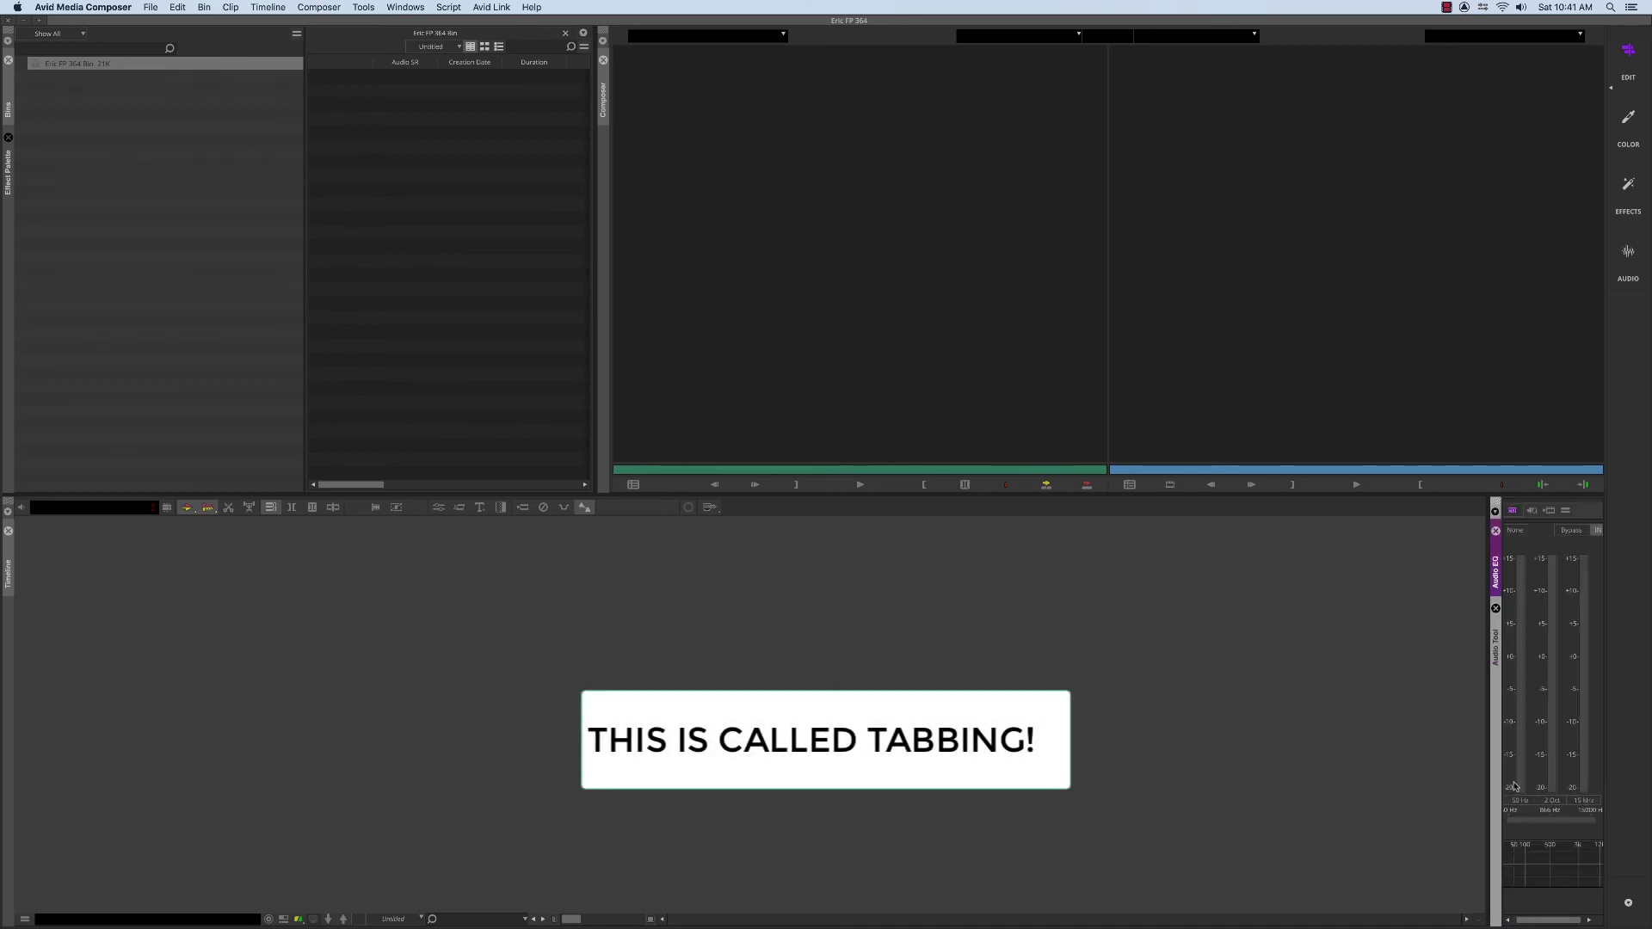
pyautogui.click(1497, 659)
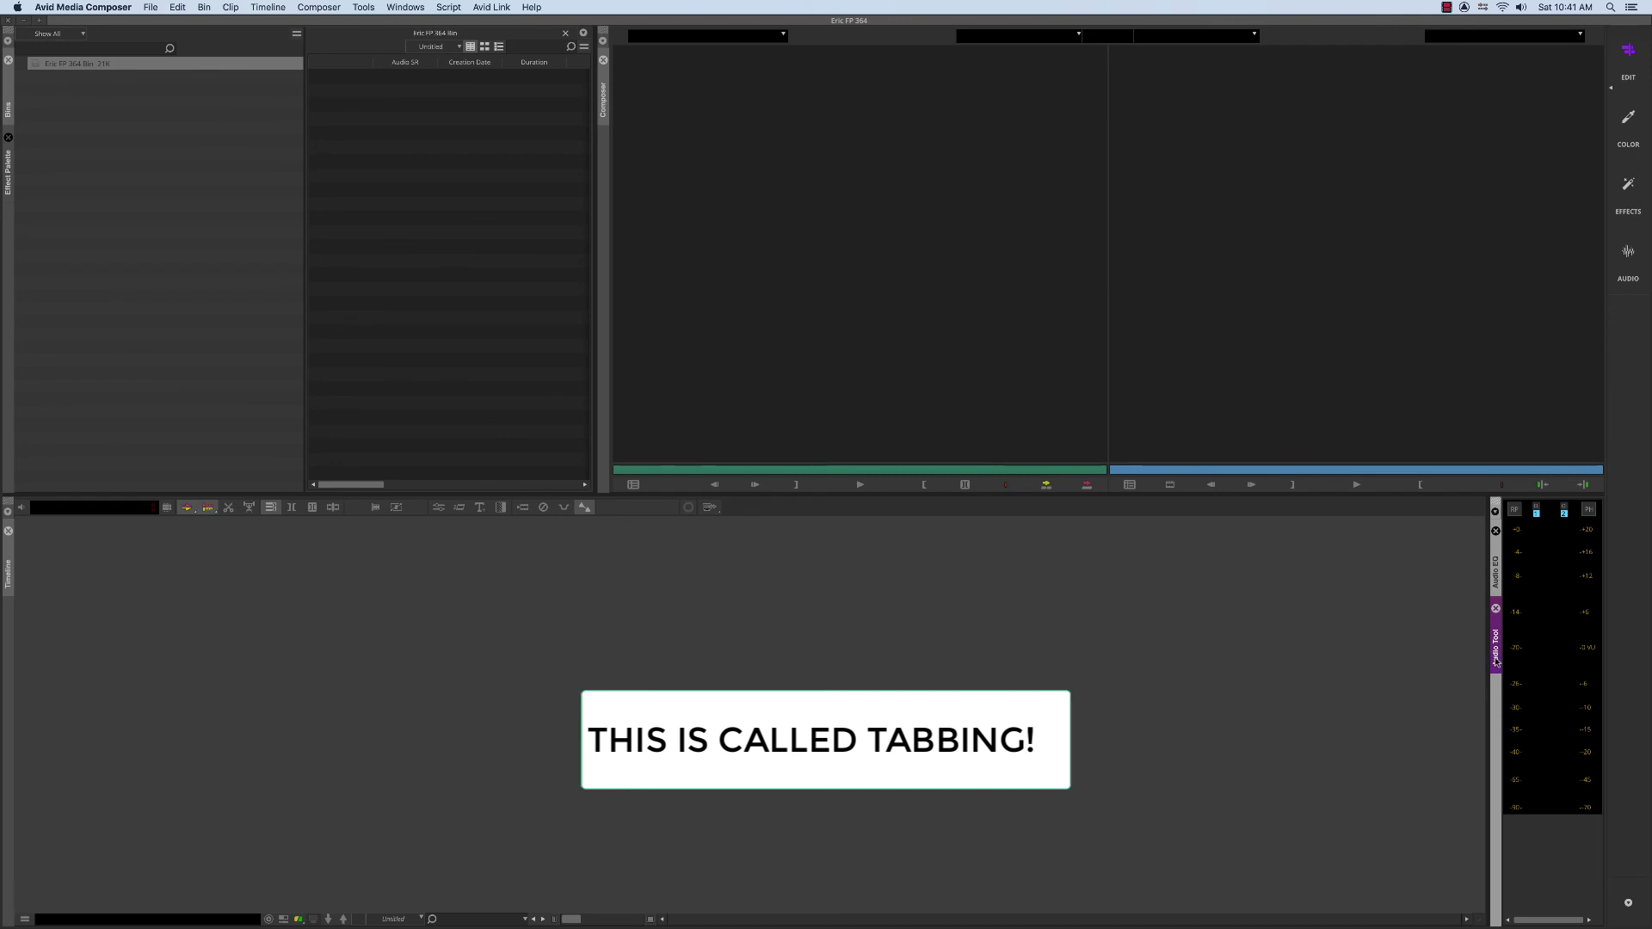
pyautogui.moveTo(1495, 578); pyautogui.dragTo(1496, 573)
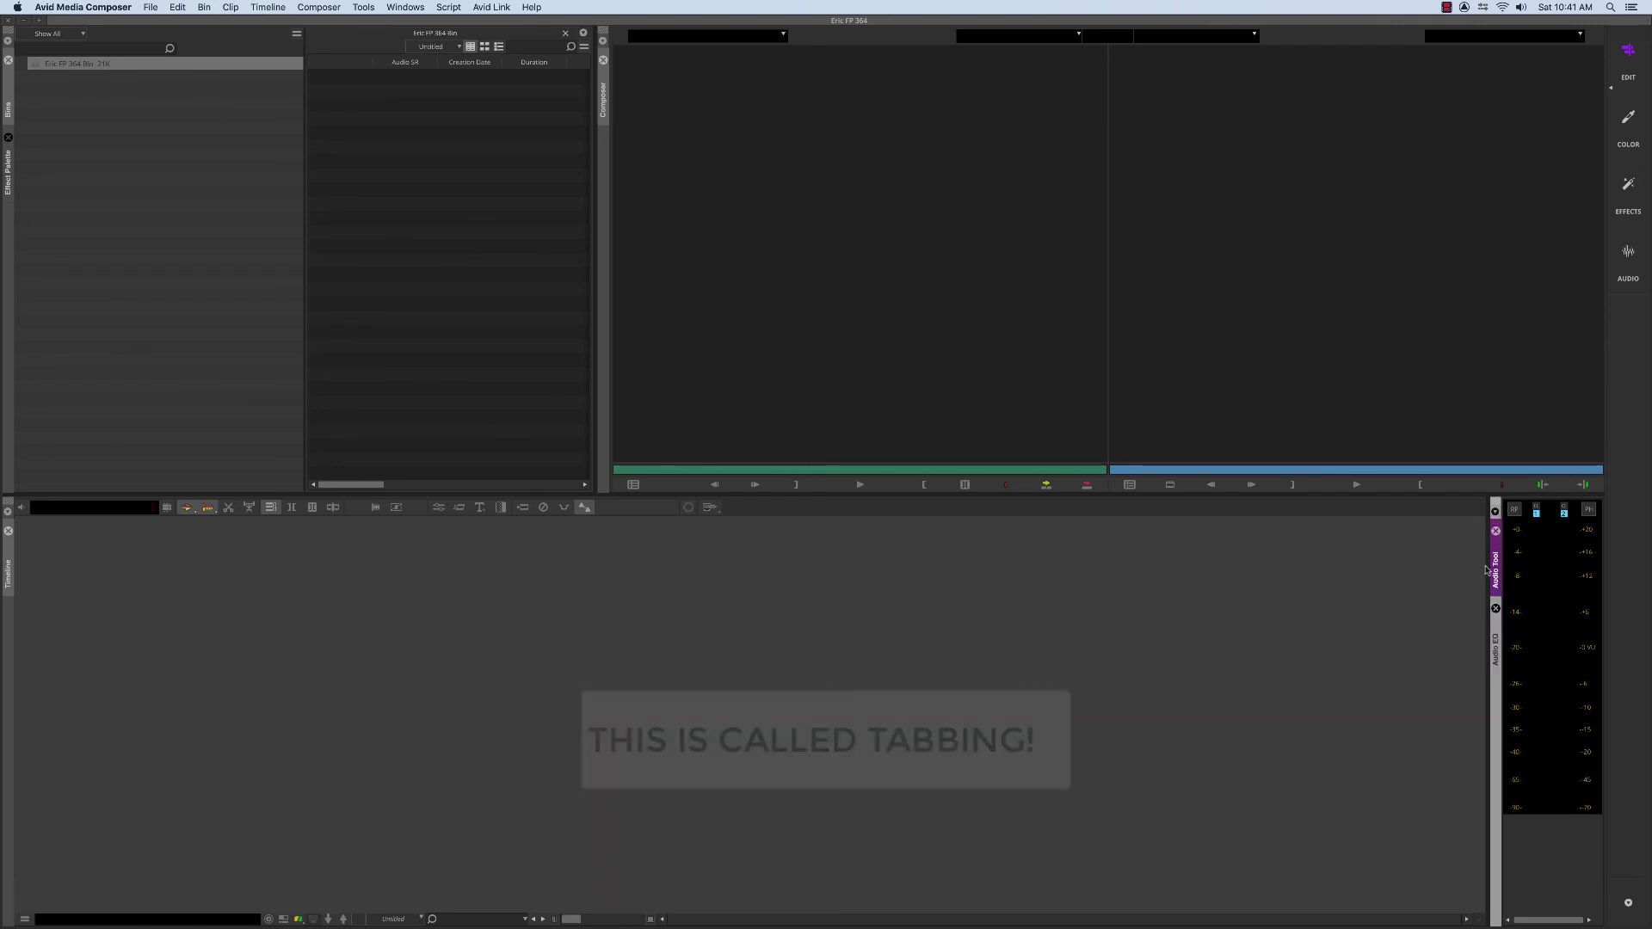
# - Open the Audio Punch-In tool and add it as another tab in the docked audio panel group
pyautogui.click(364, 8)
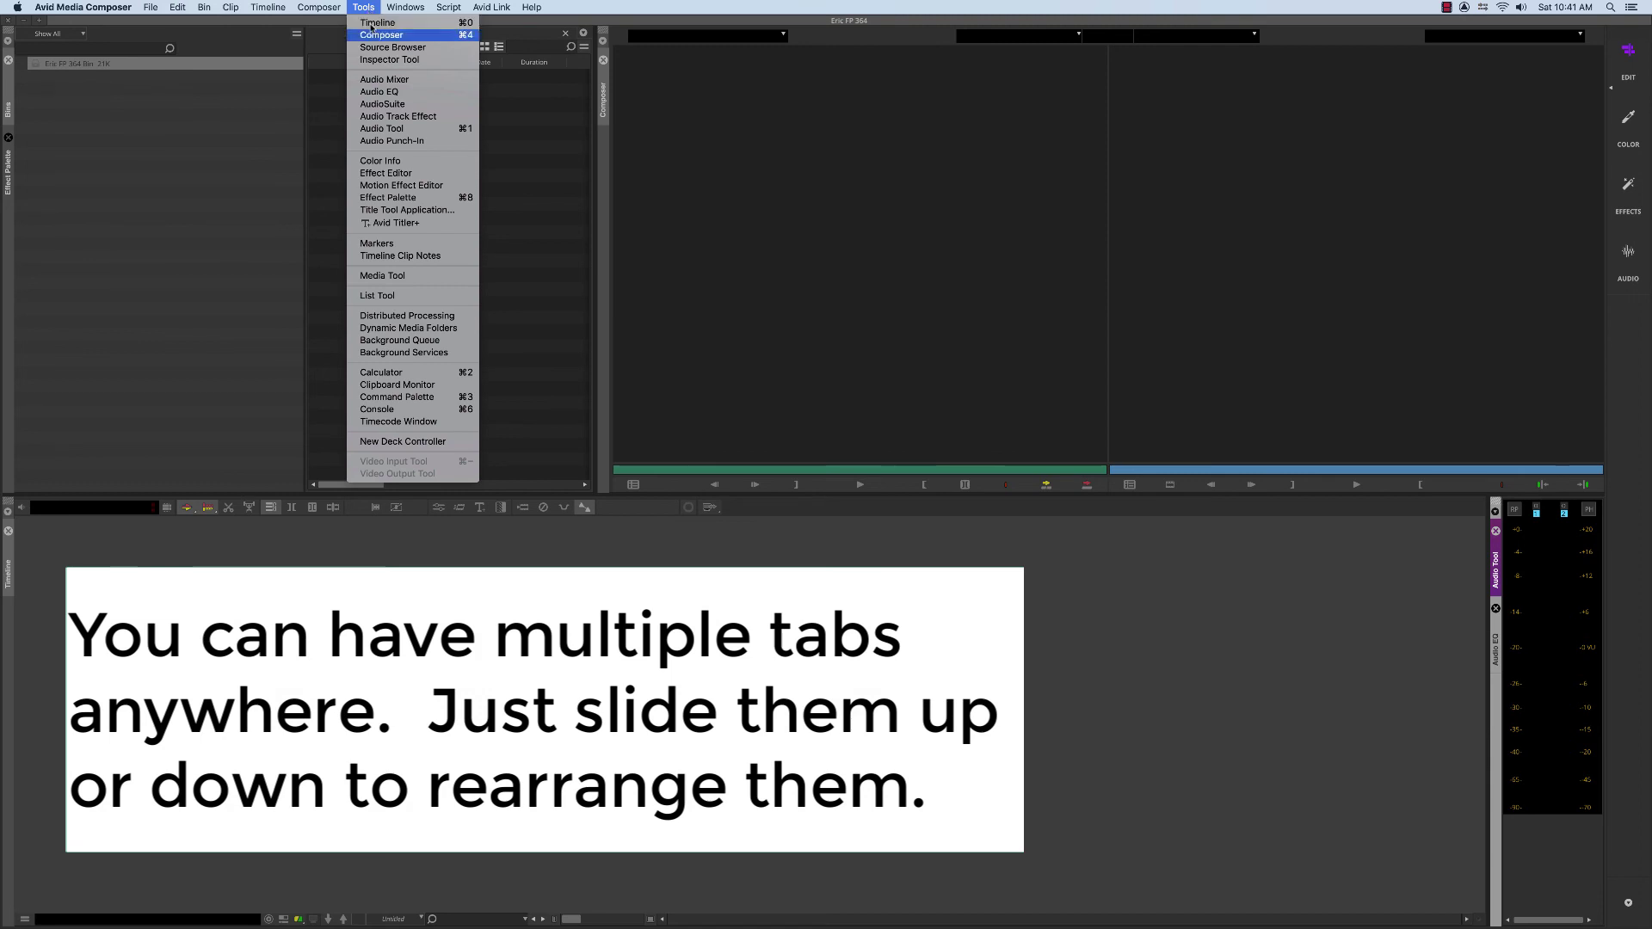
pyautogui.click(396, 141)
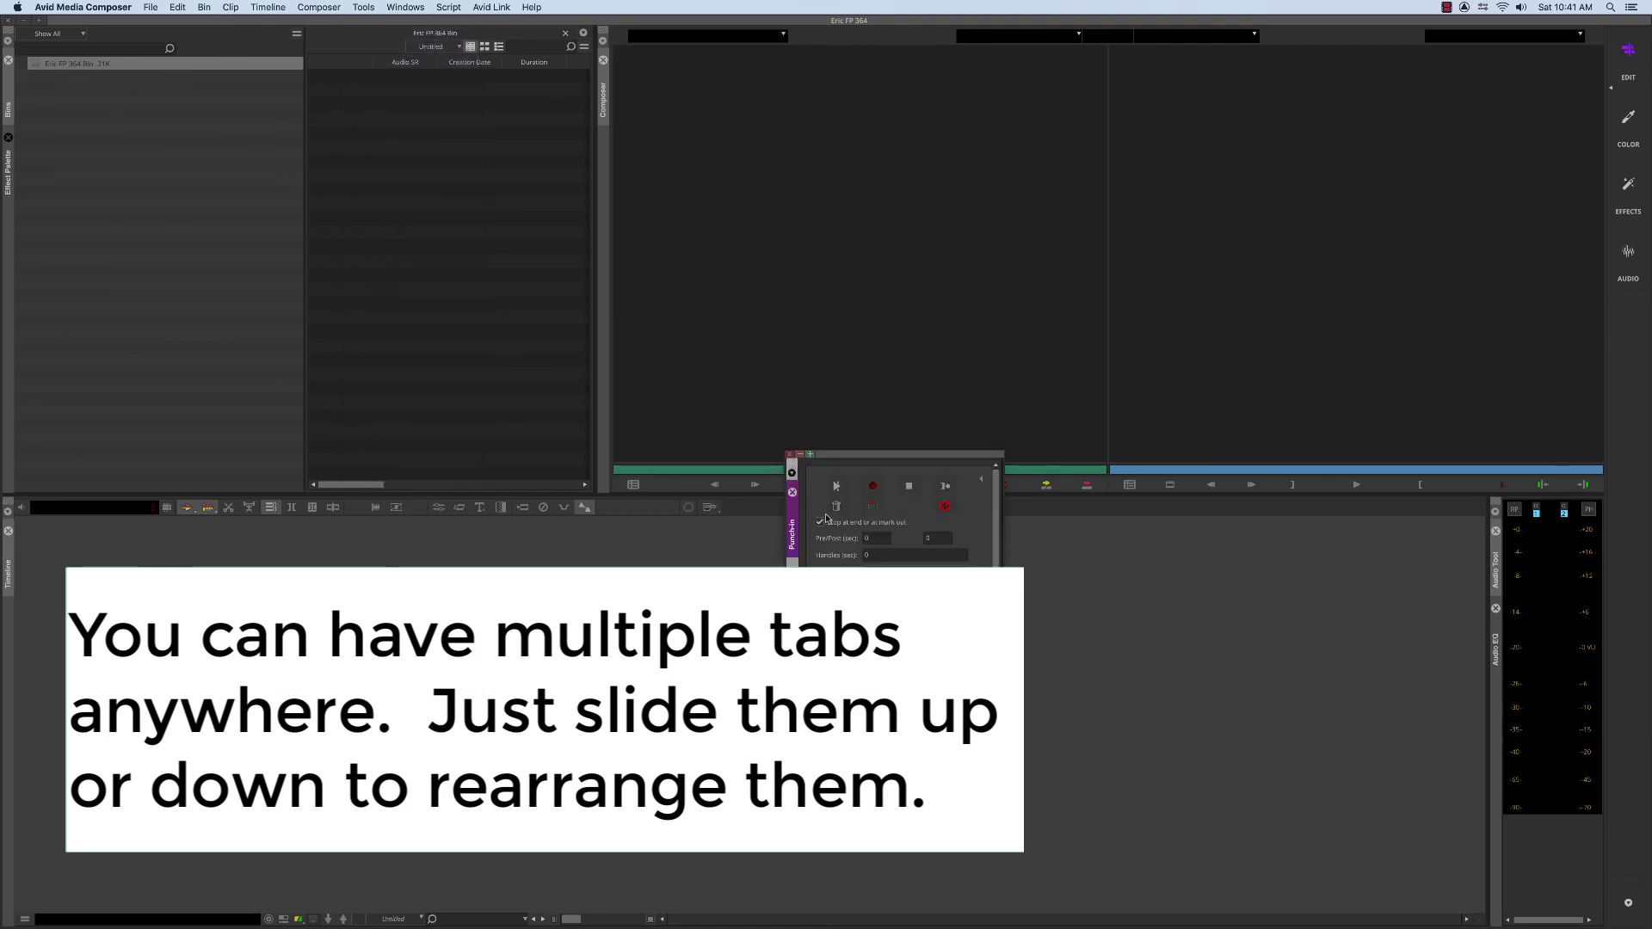
pyautogui.moveTo(792, 526); pyautogui.dragTo(682, 524)
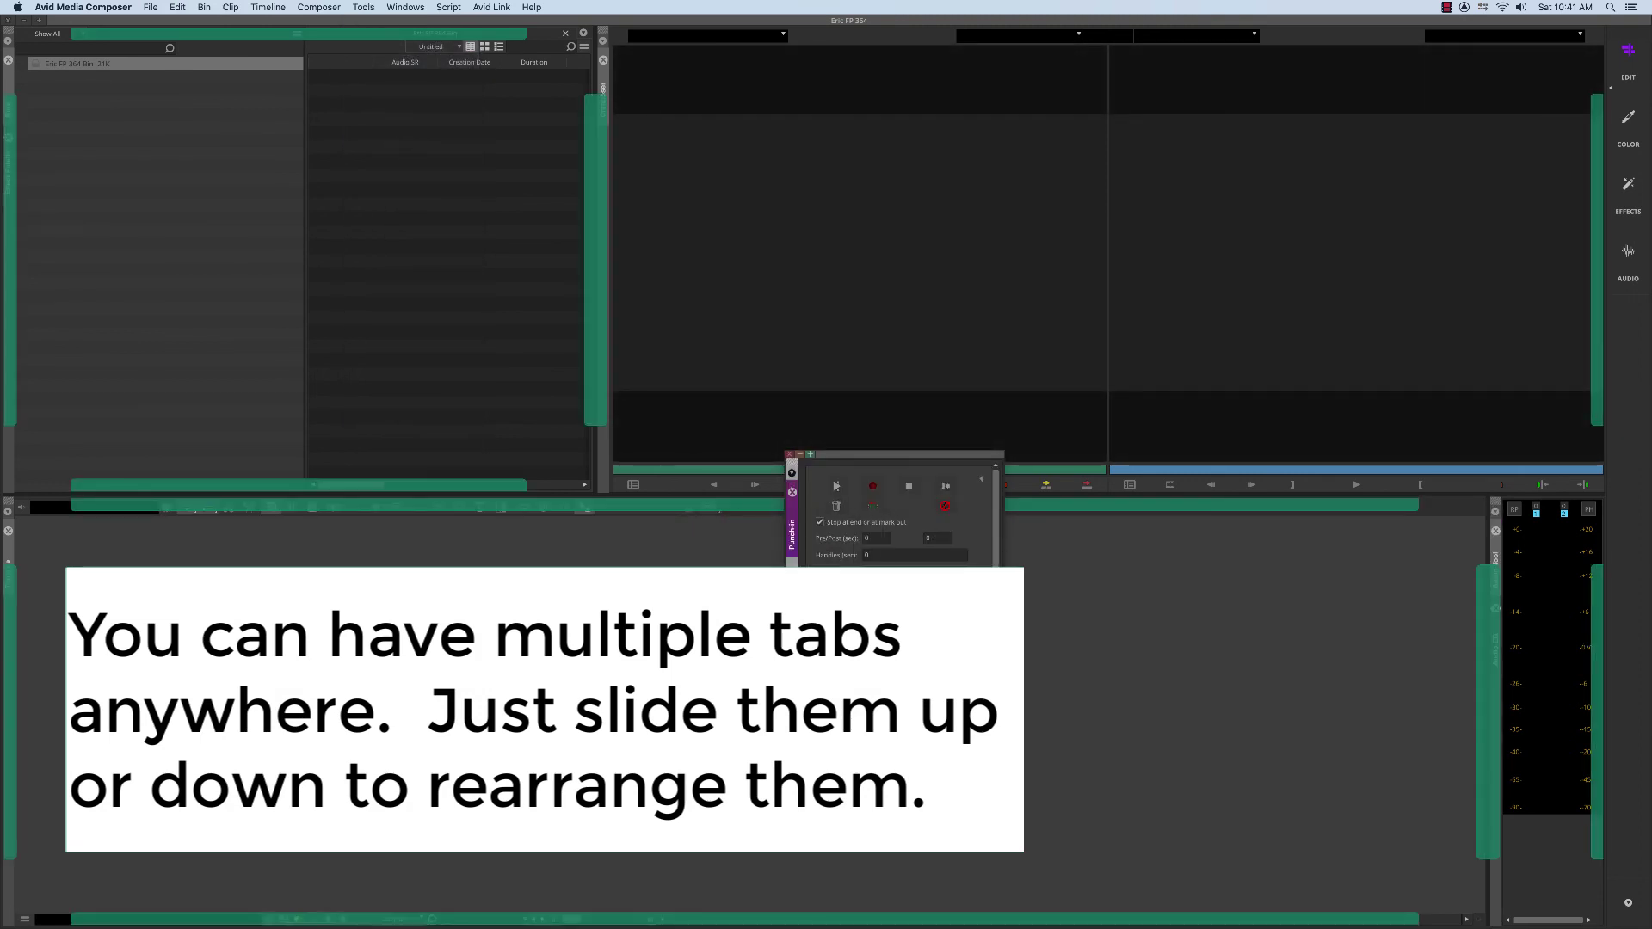
pyautogui.moveTo(1235, 680); pyautogui.dragTo(1497, 755)
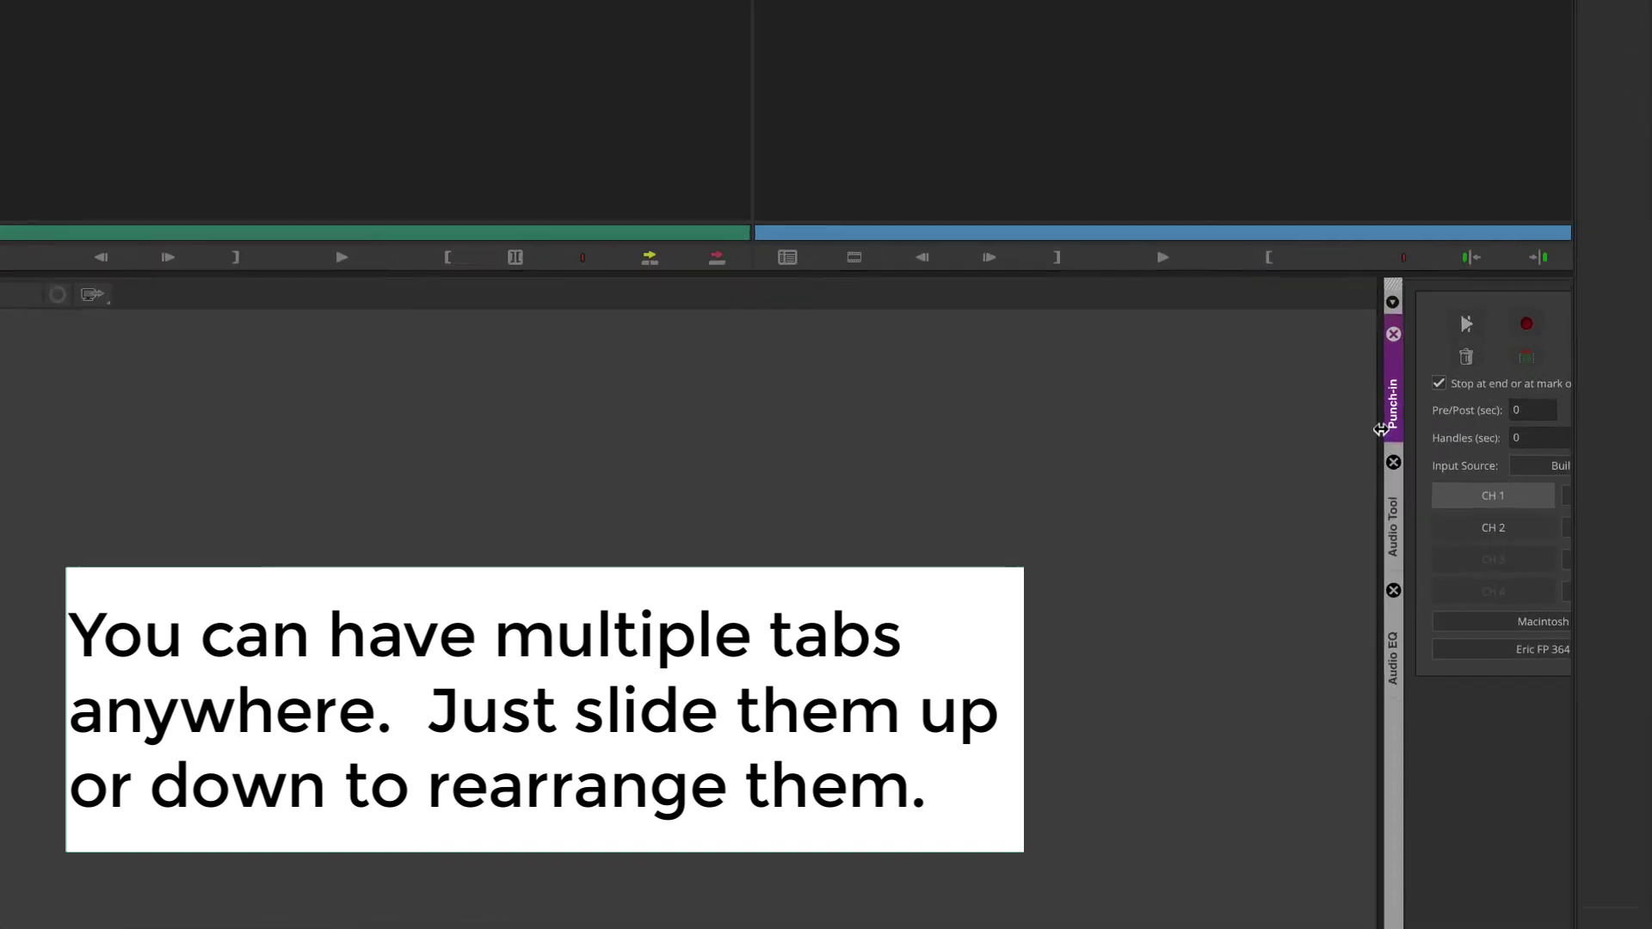
# - Move the Punch-in tab below Audio EQ, and view the Audio Tool, Audio EQ and Punch-in tabs in turn
pyautogui.moveTo(1317, 272); pyautogui.dragTo(1339, 656)
pyautogui.click(1293, 224)
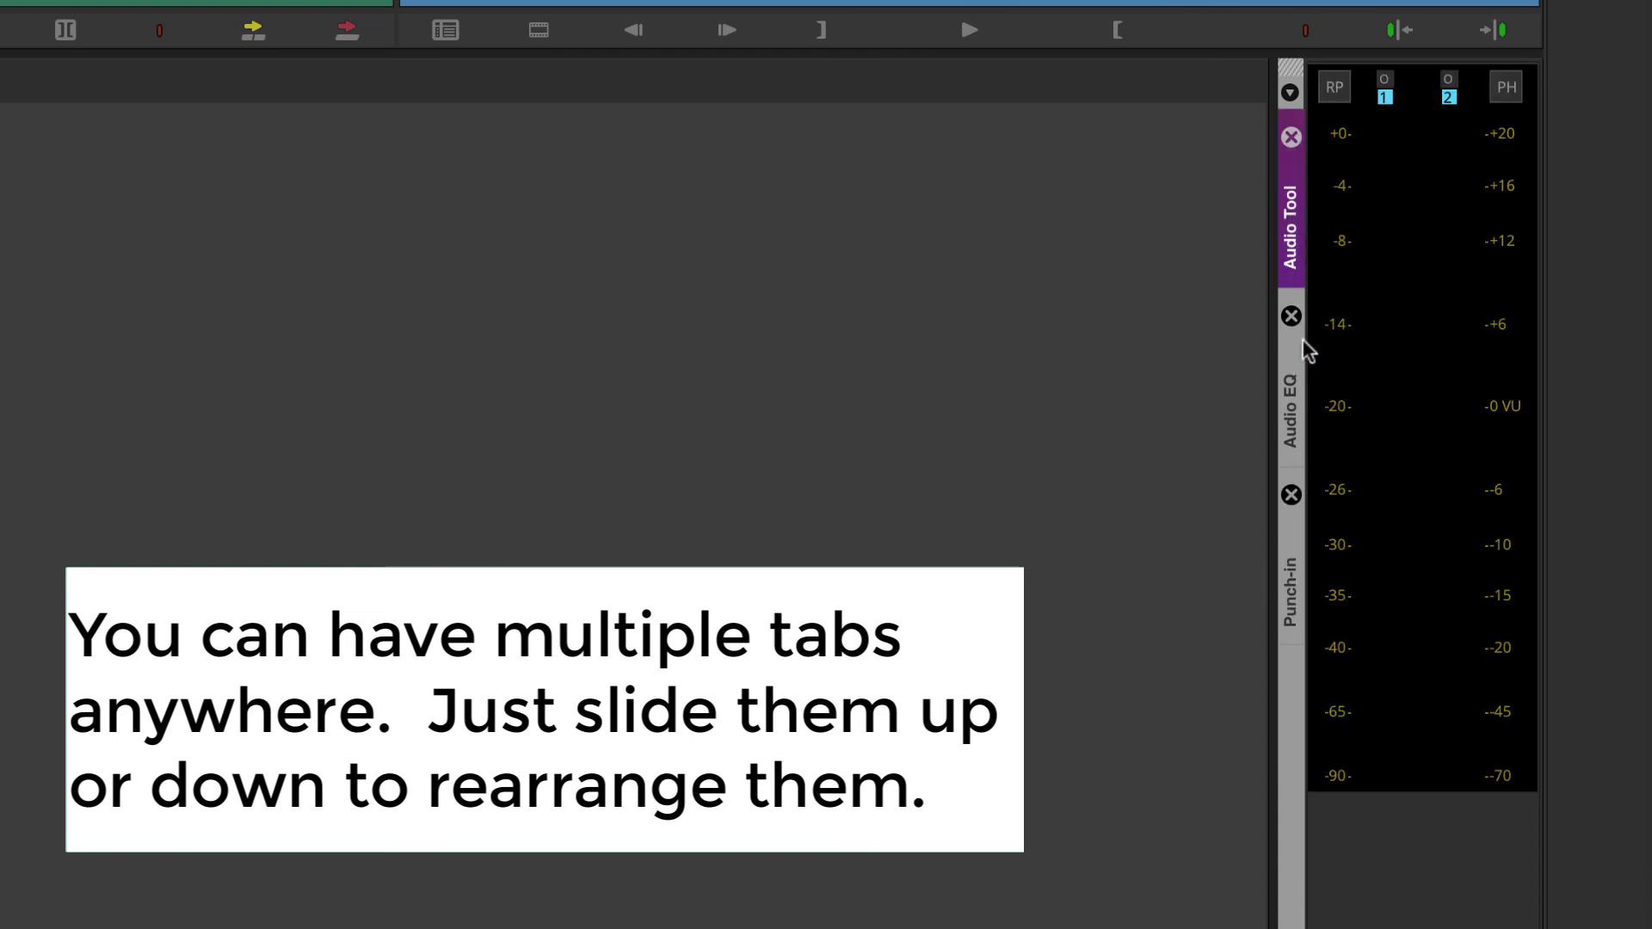
pyautogui.click(1291, 394)
pyautogui.click(1297, 581)
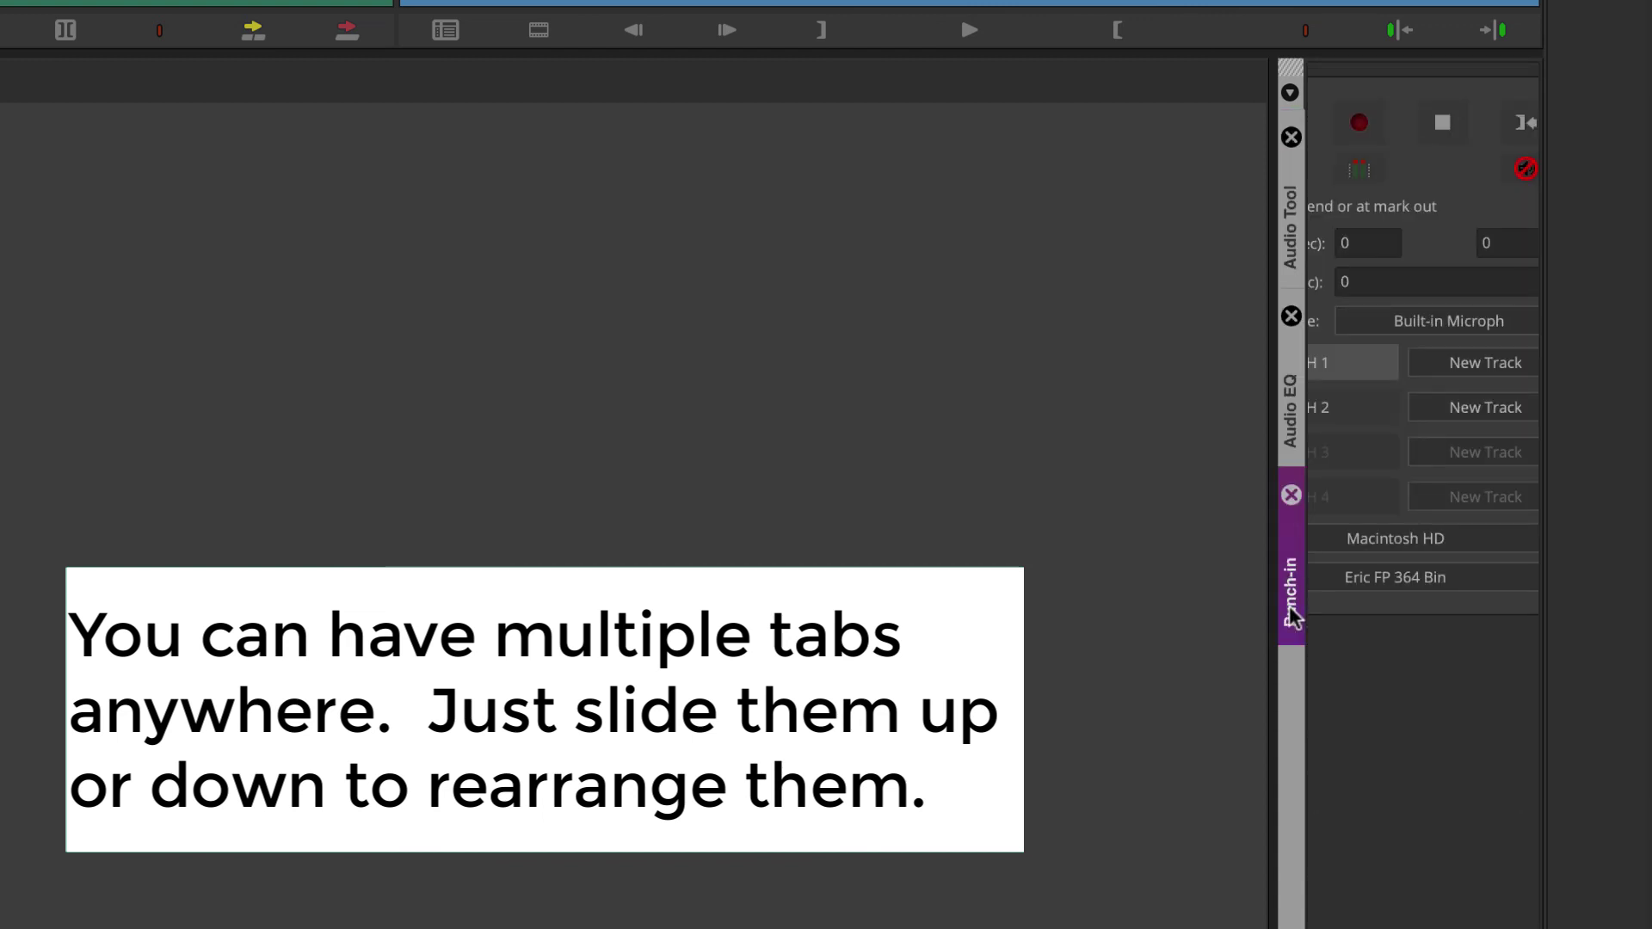
# - Close the docked Punch-in, Audio EQ and Audio Tool tabs beside the timeline
pyautogui.click(1291, 495)
pyautogui.click(1291, 316)
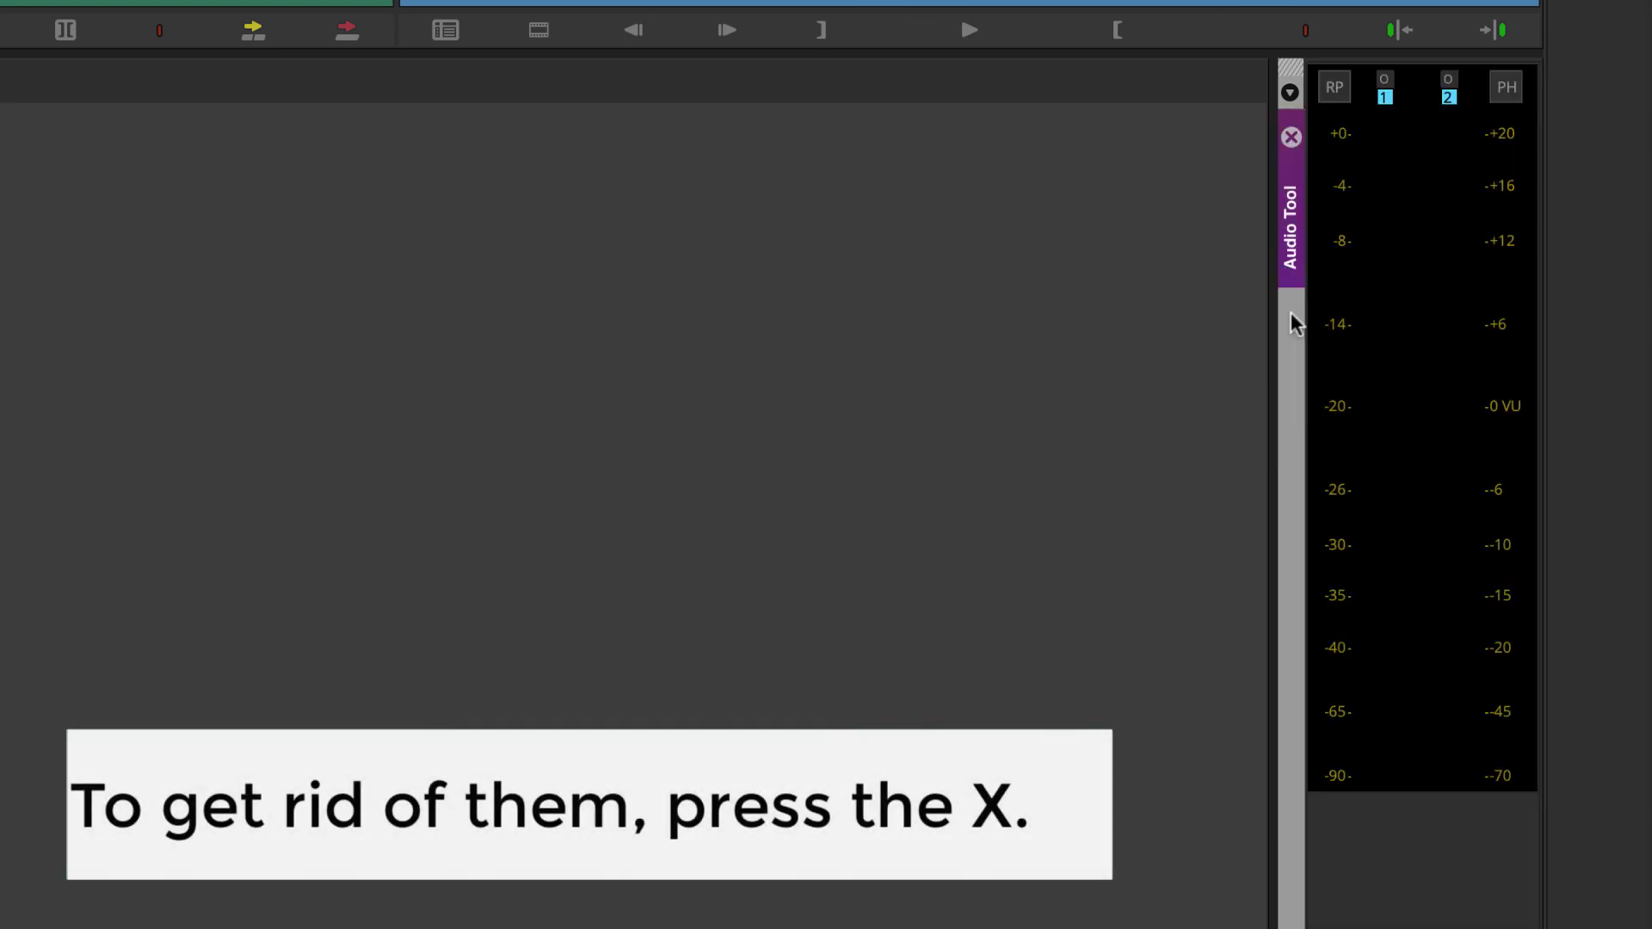
pyautogui.click(1291, 136)
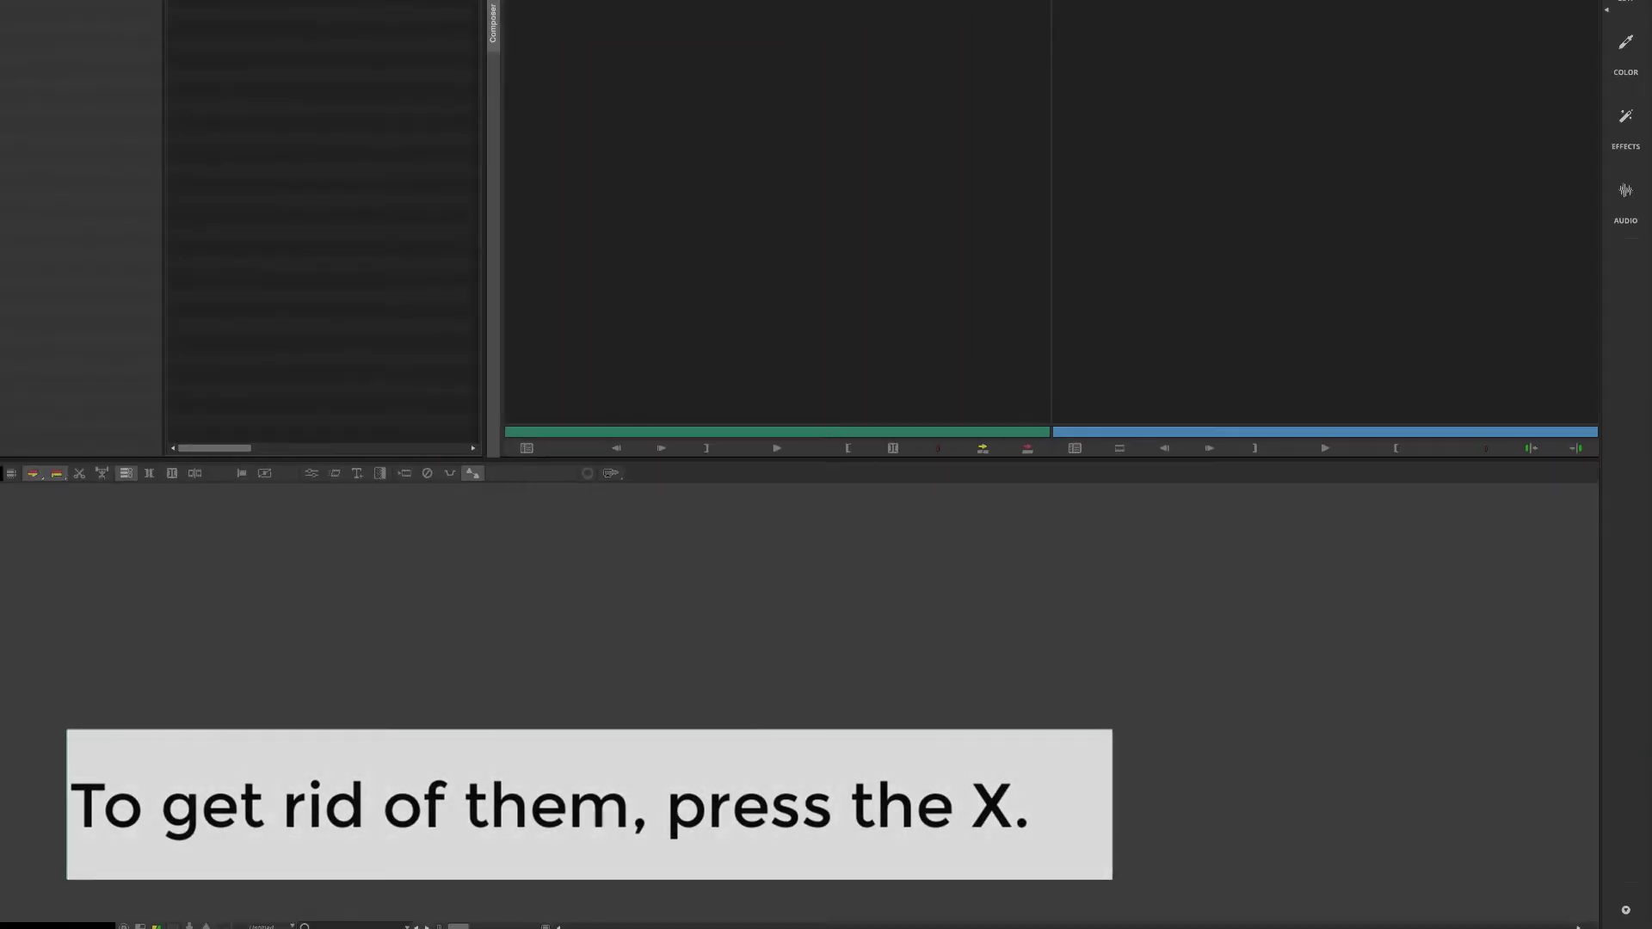
# - Reopen the Audio Tool, Audio Punch-In and Audio EQ in their remembered docked tab group beside the timeline
pyautogui.click(363, 6)
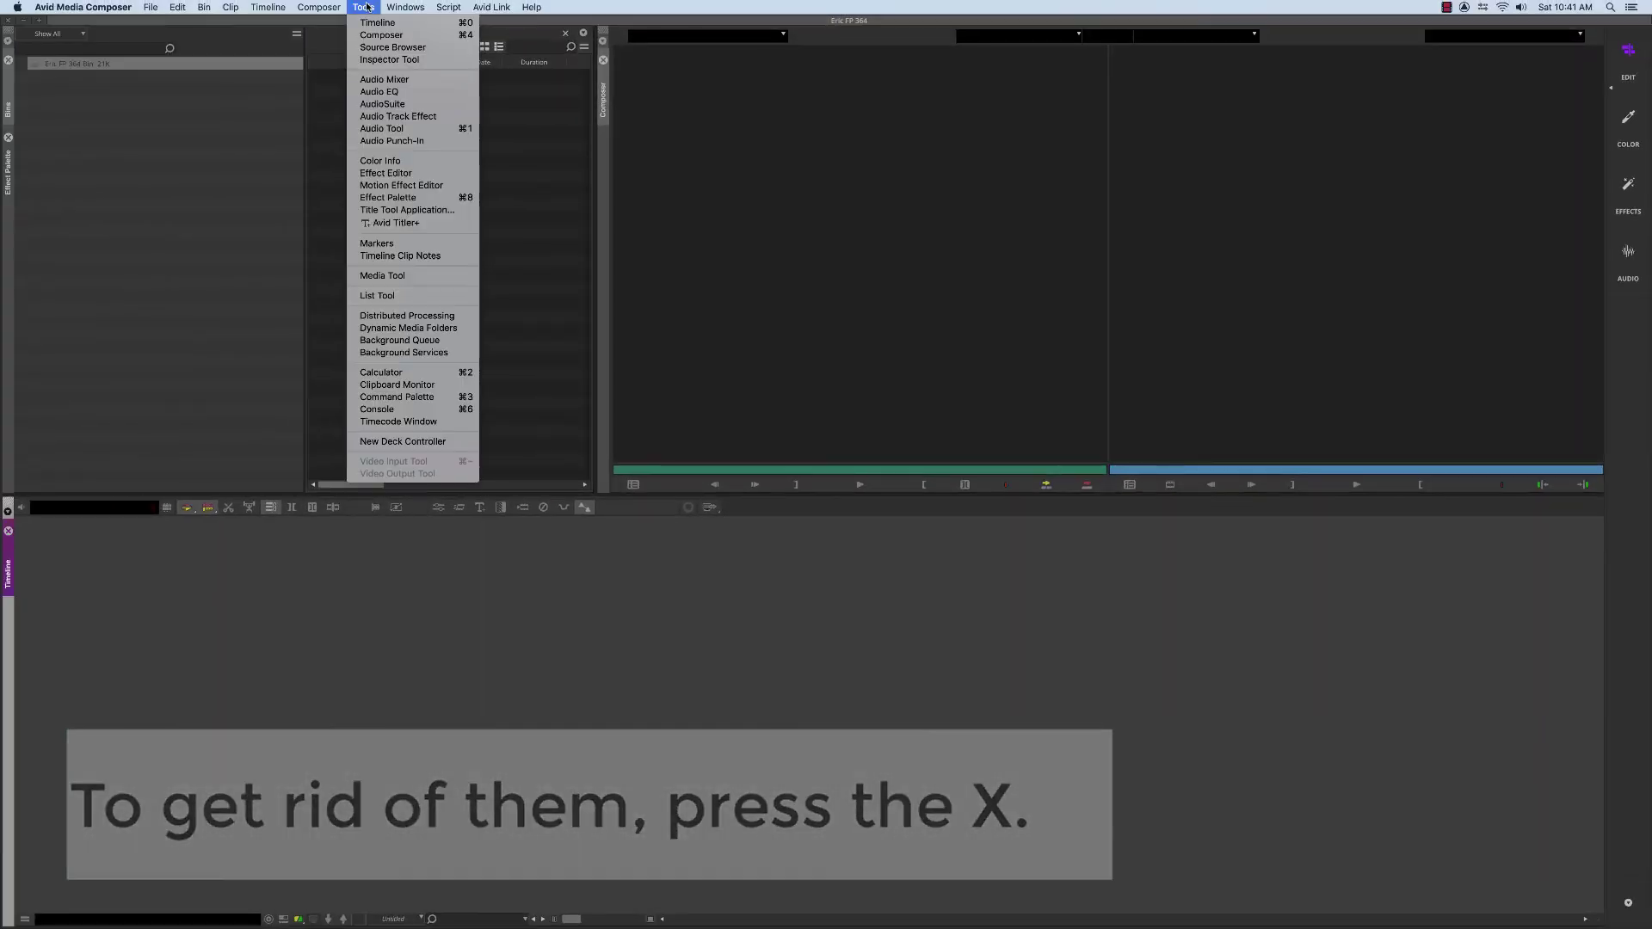
pyautogui.click(407, 131)
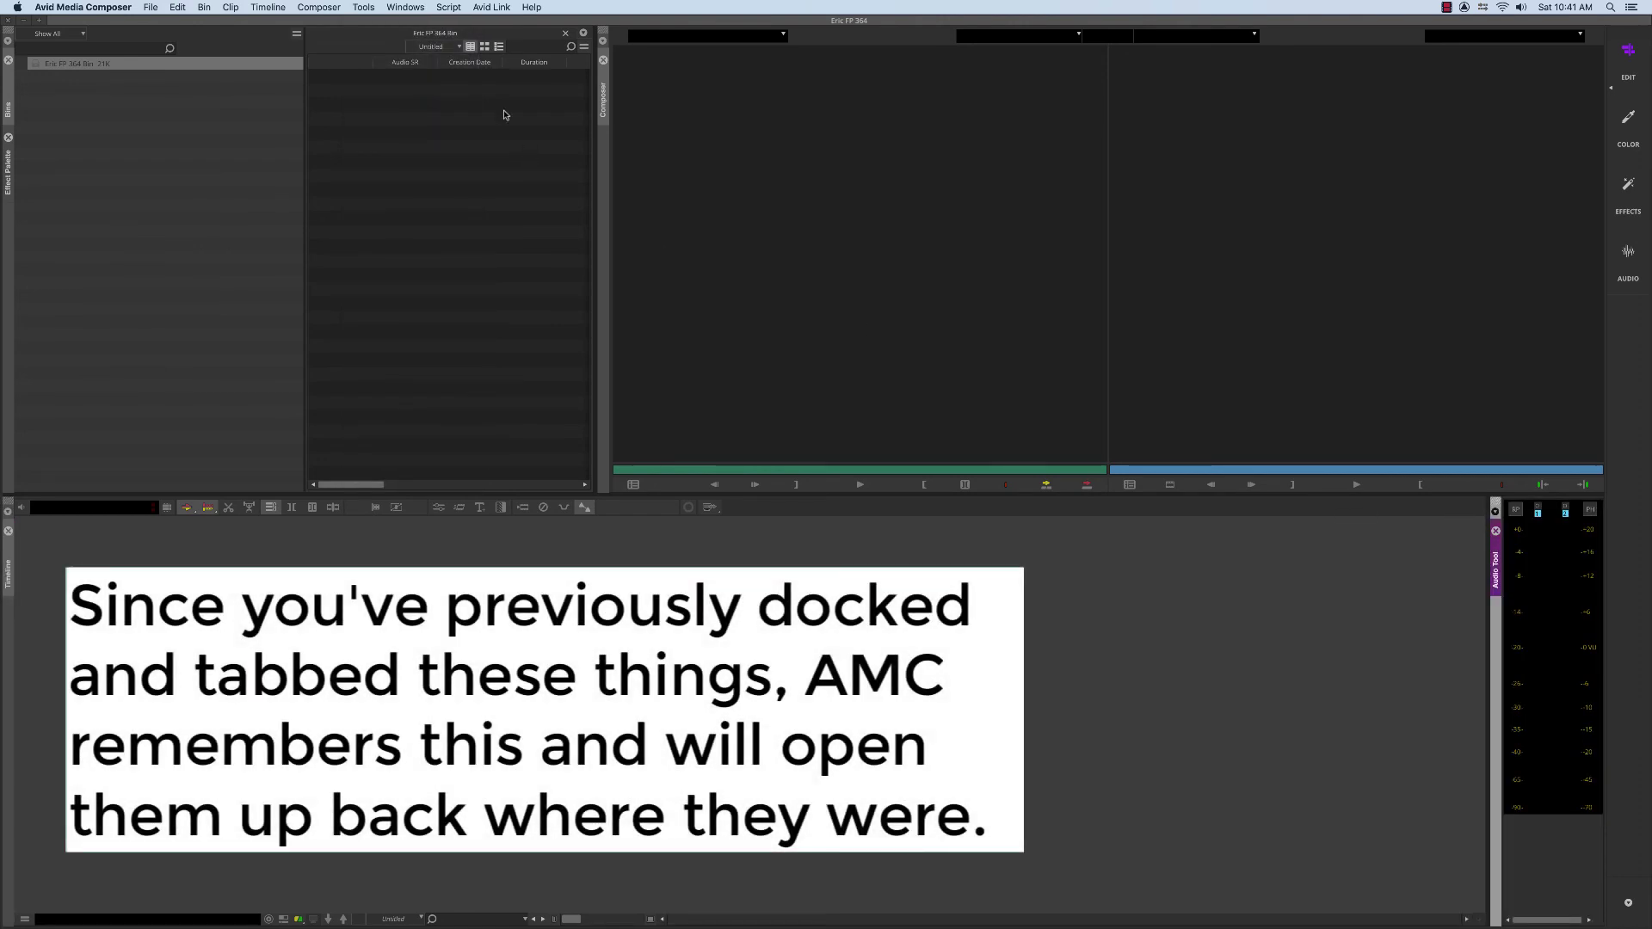
pyautogui.click(361, 7)
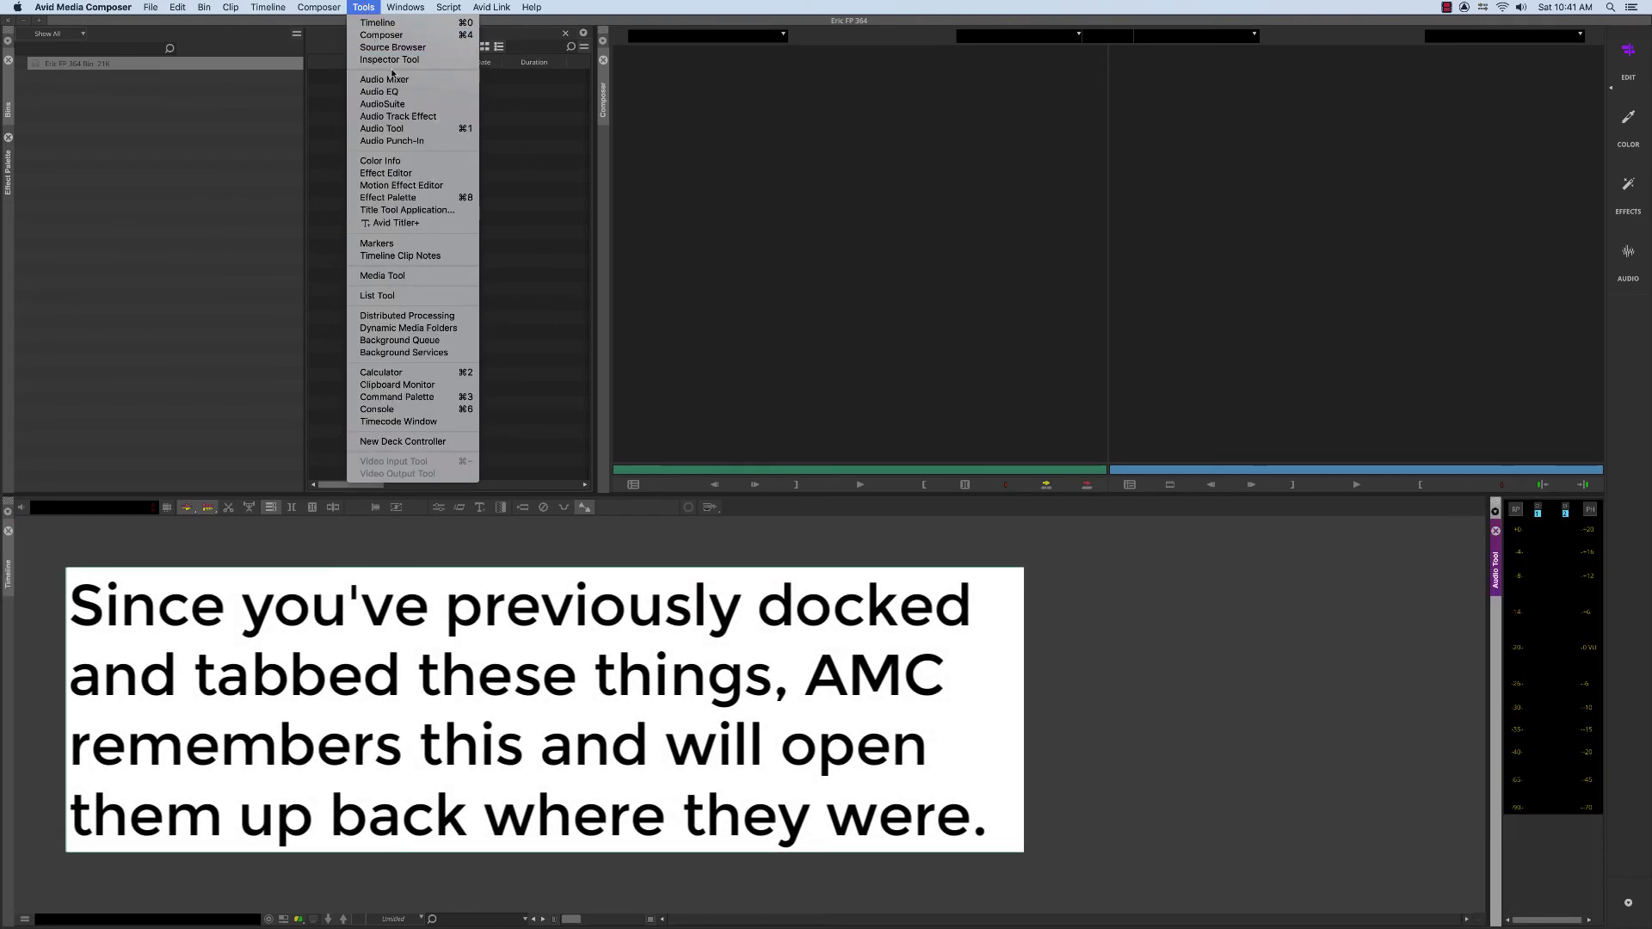
pyautogui.click(416, 141)
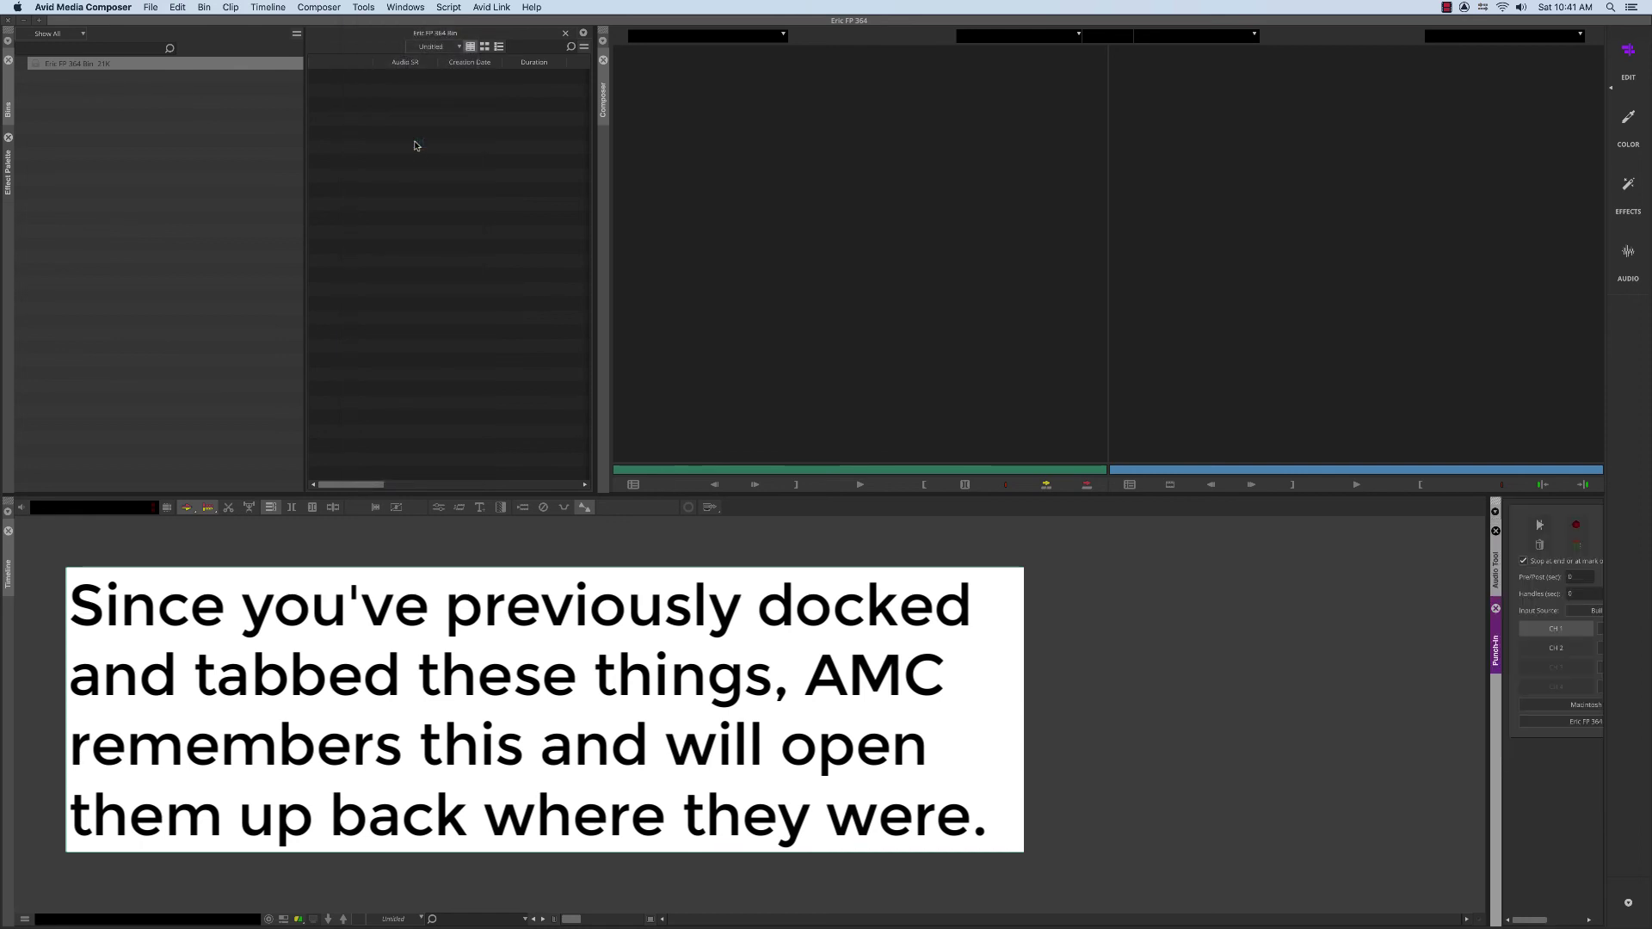
pyautogui.click(362, 8)
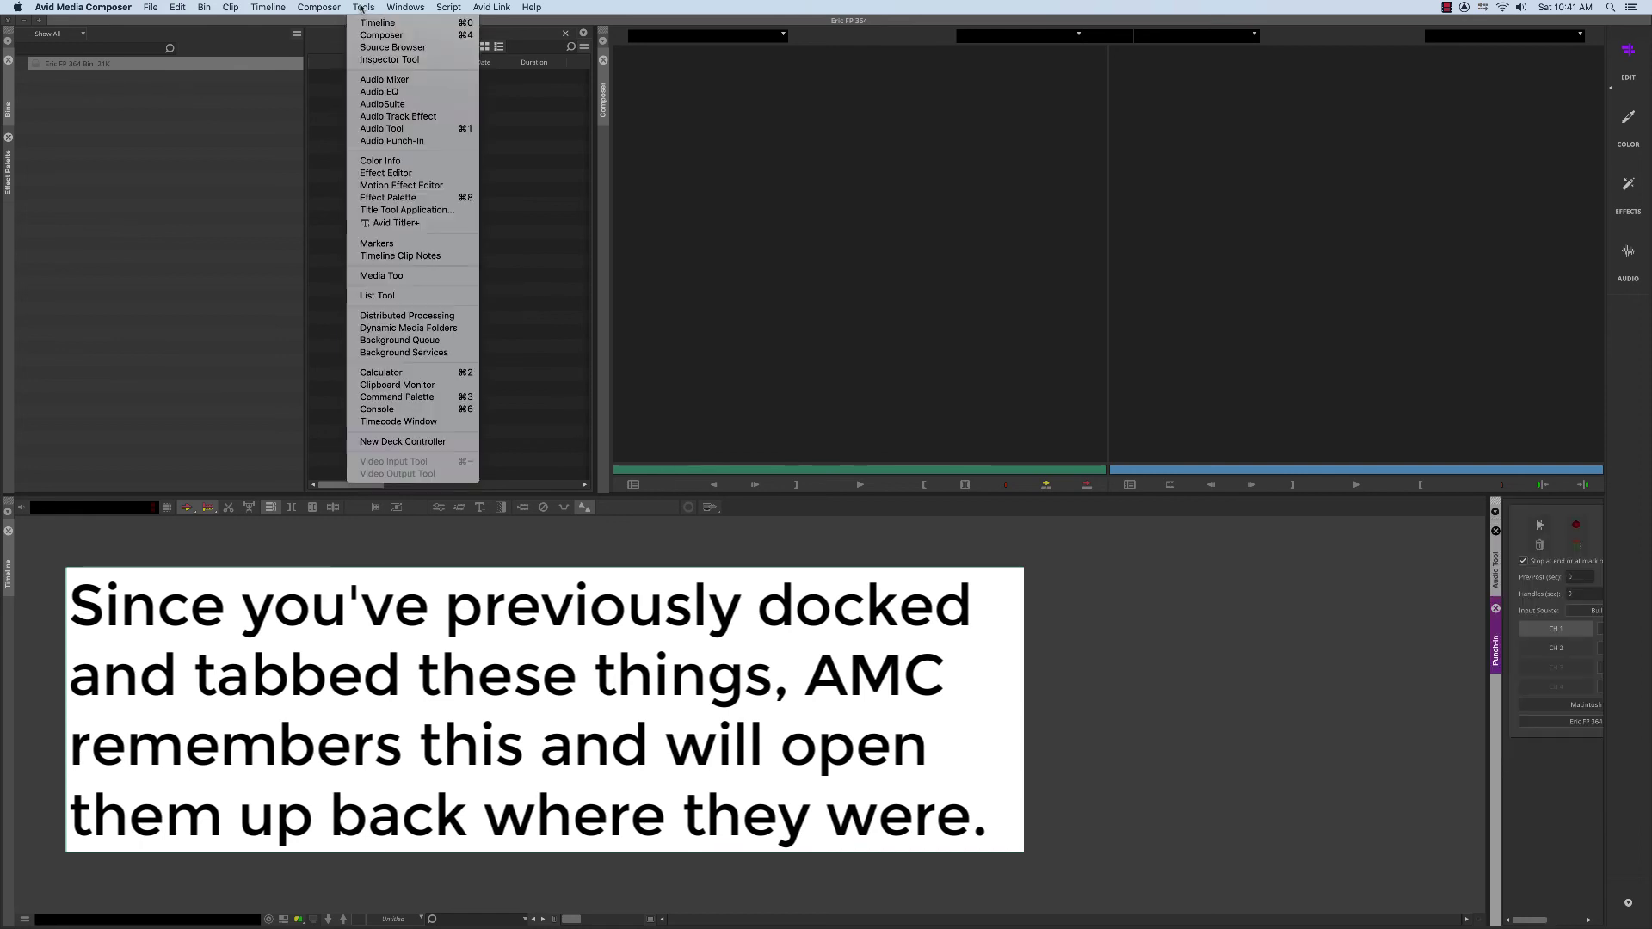
pyautogui.click(396, 92)
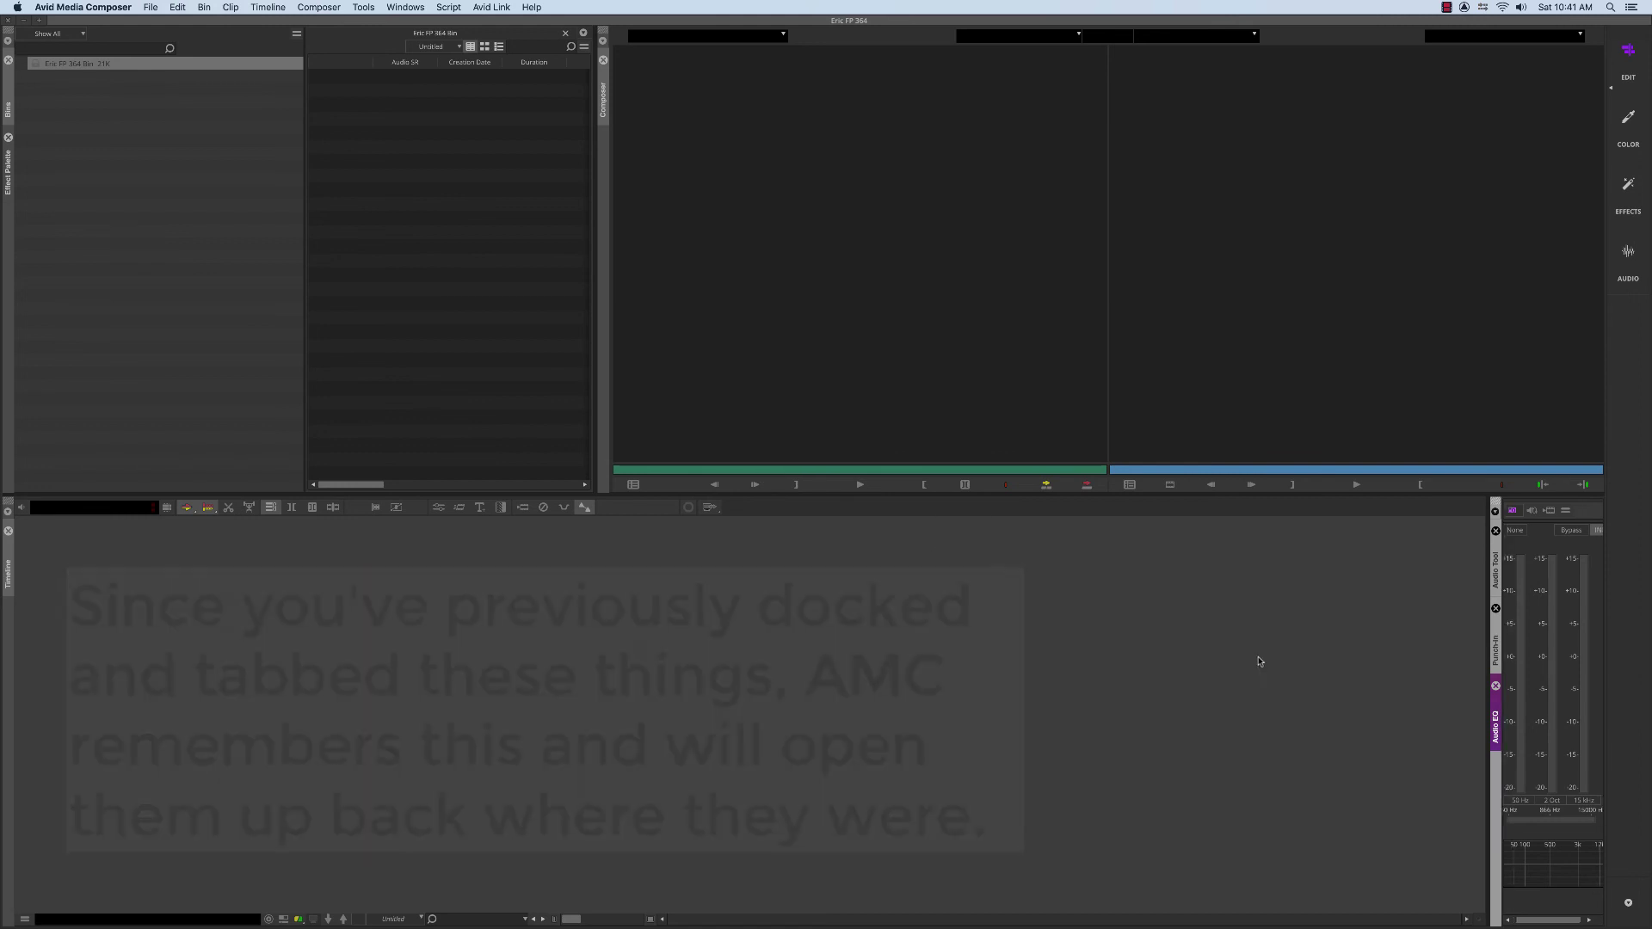
# - Save the current panel layout with the docked audio tabs as part of the Edit workspace
pyautogui.click(1631, 57)
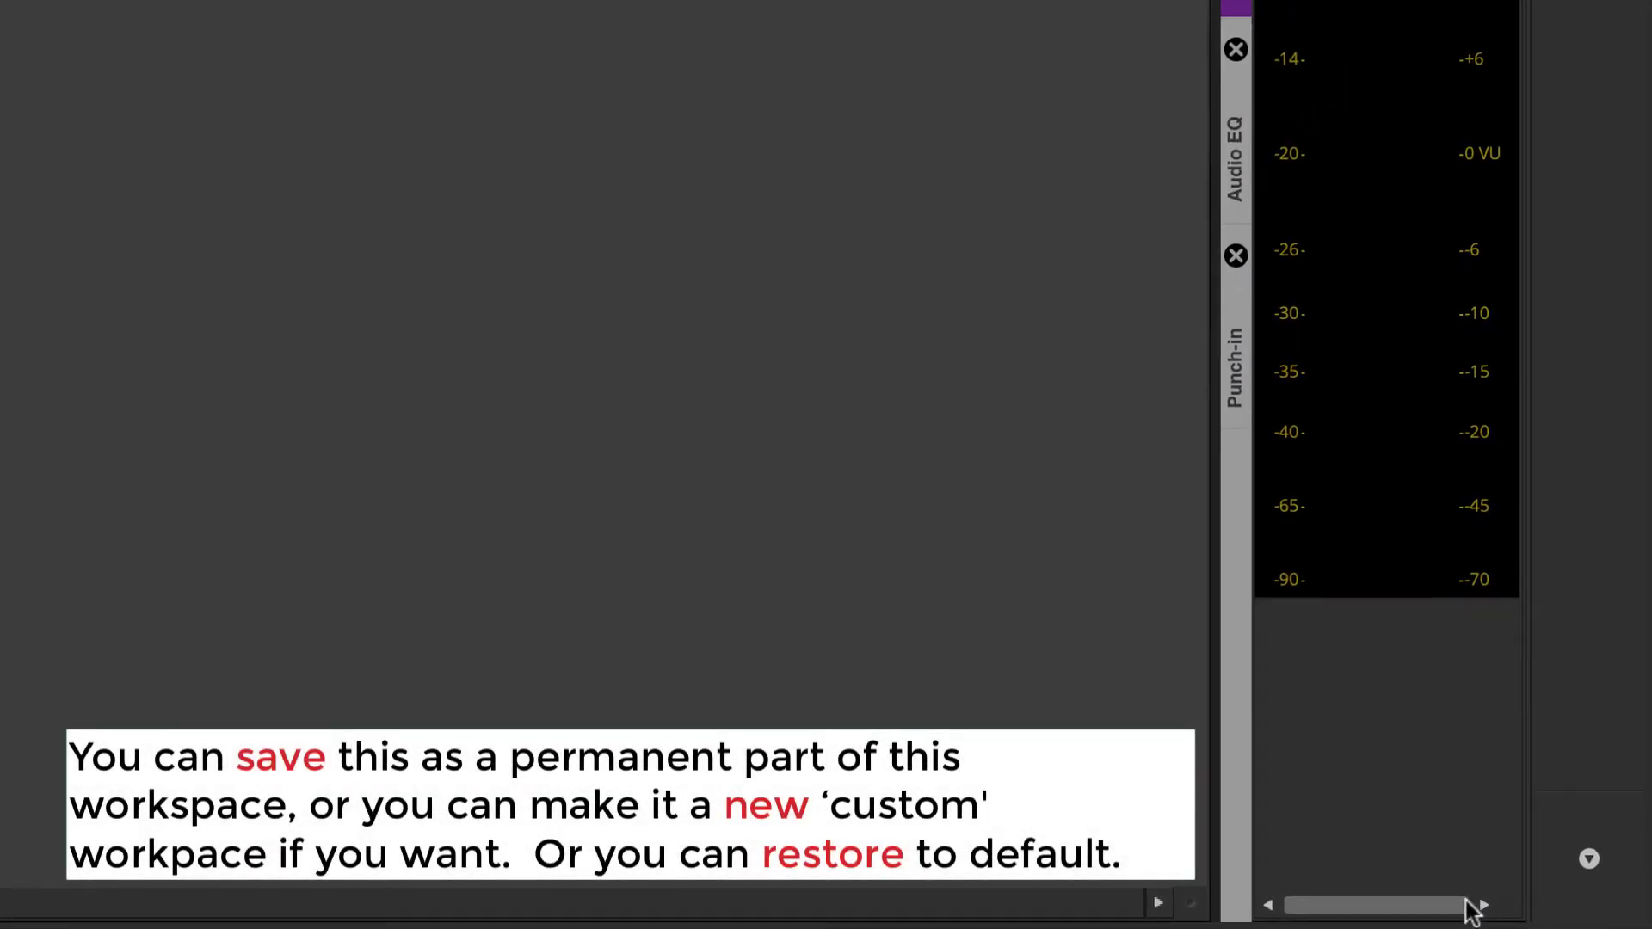
pyautogui.click(1590, 858)
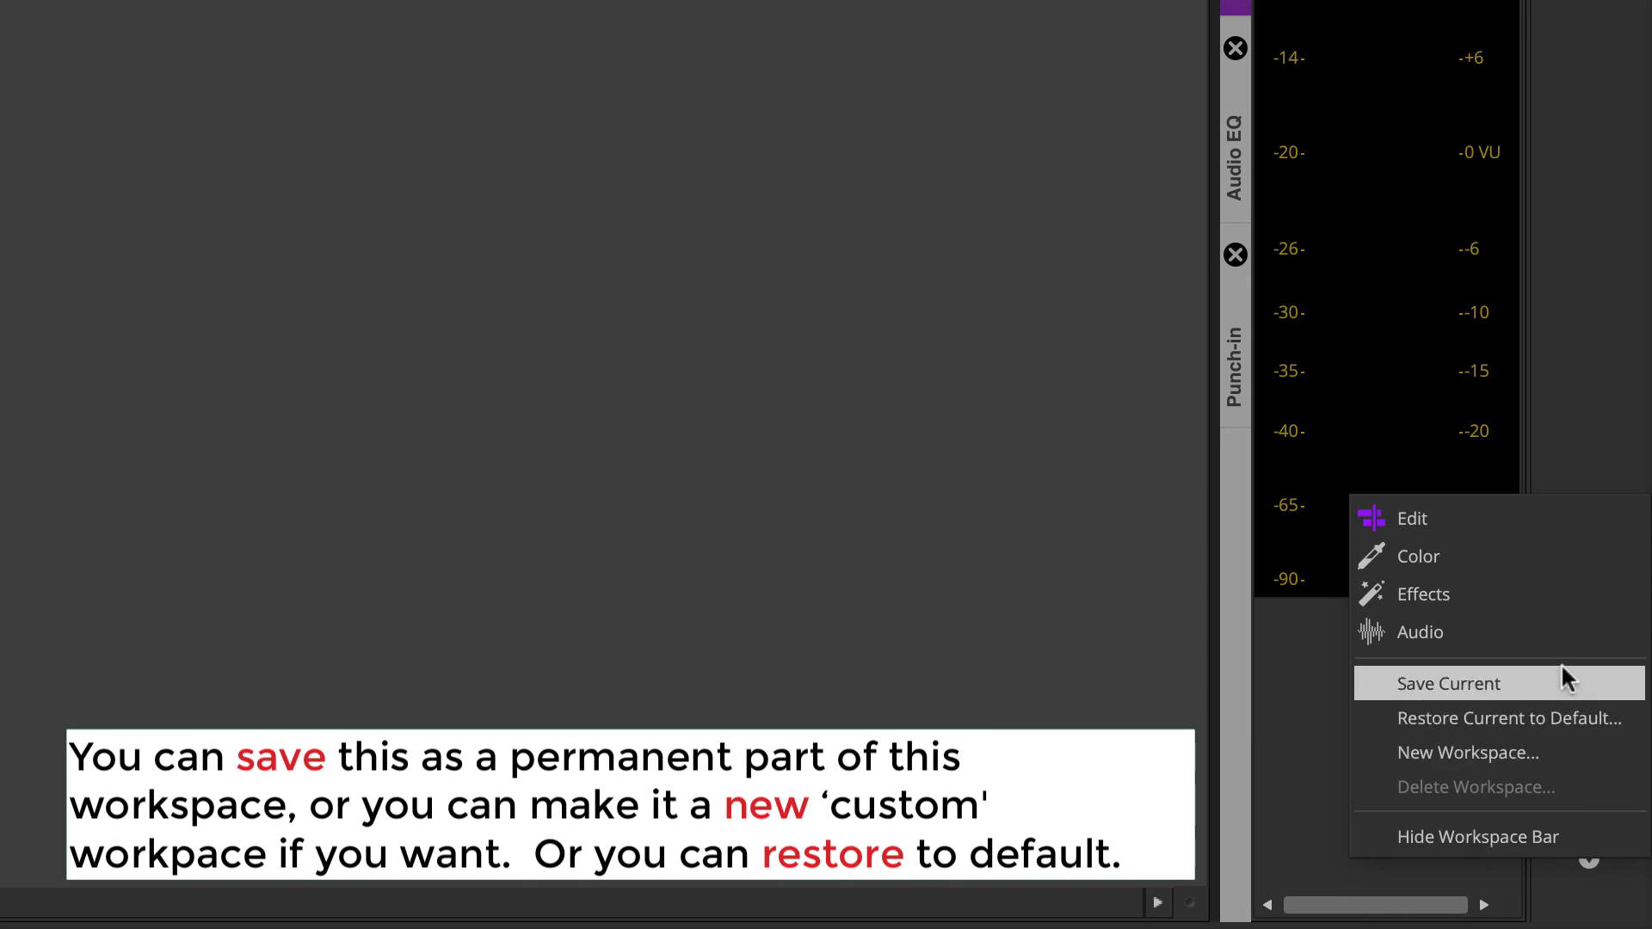
pyautogui.click(1565, 682)
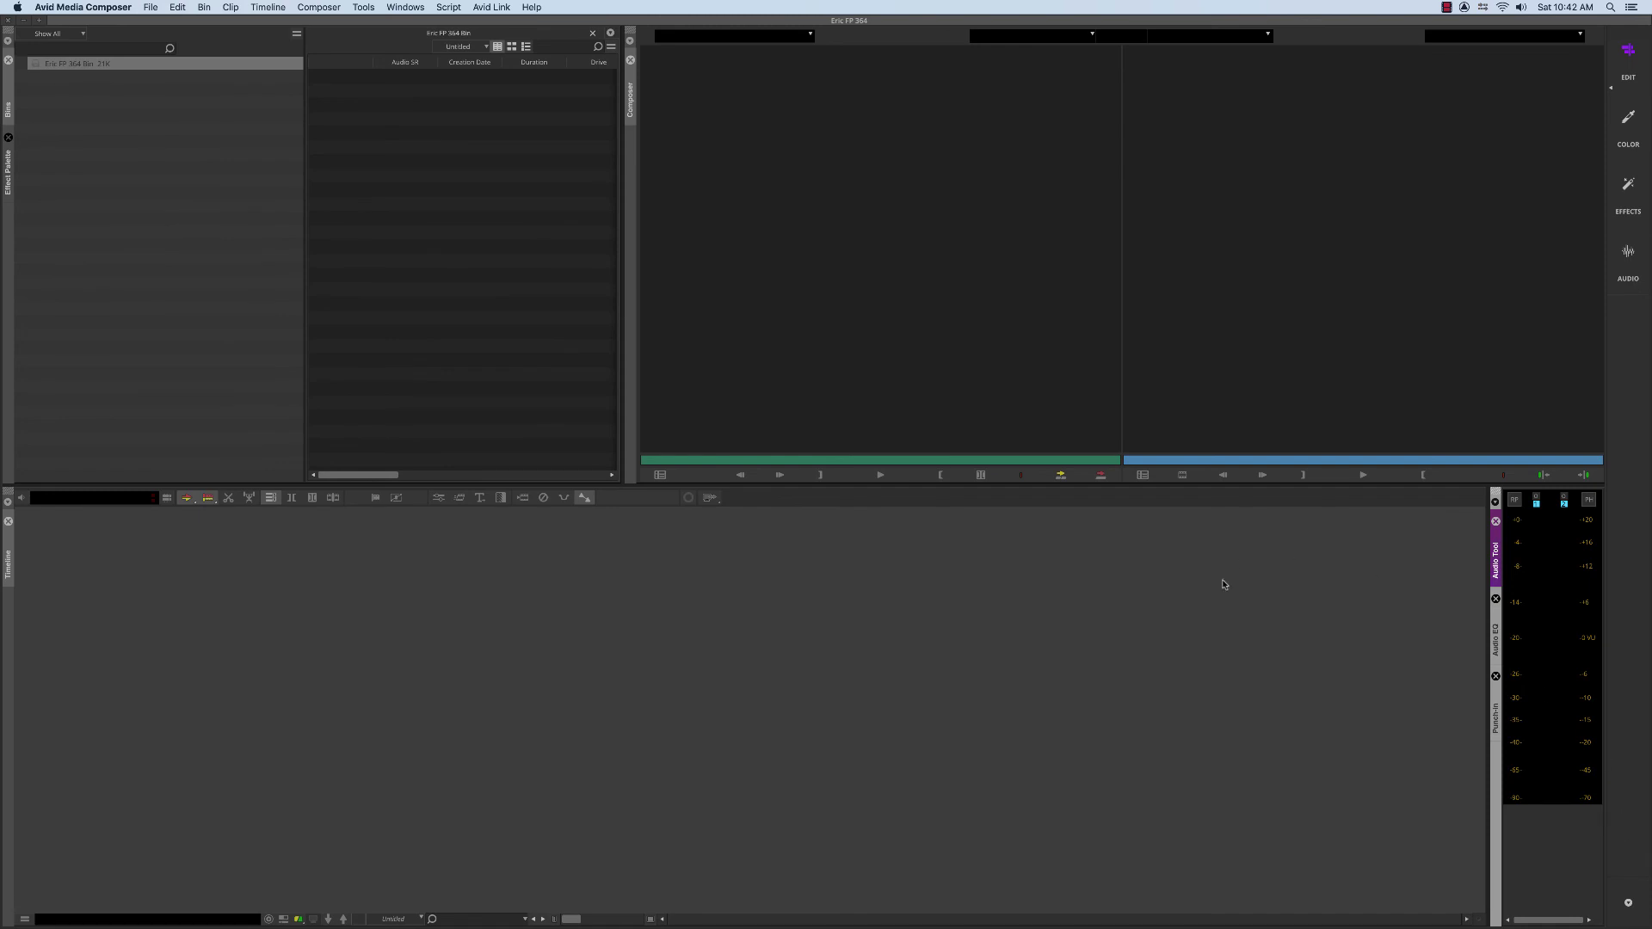
pyautogui.click(1224, 601)
# - View the Effects, Color and Audio preset workspaces in turn
pyautogui.click(406, 8)
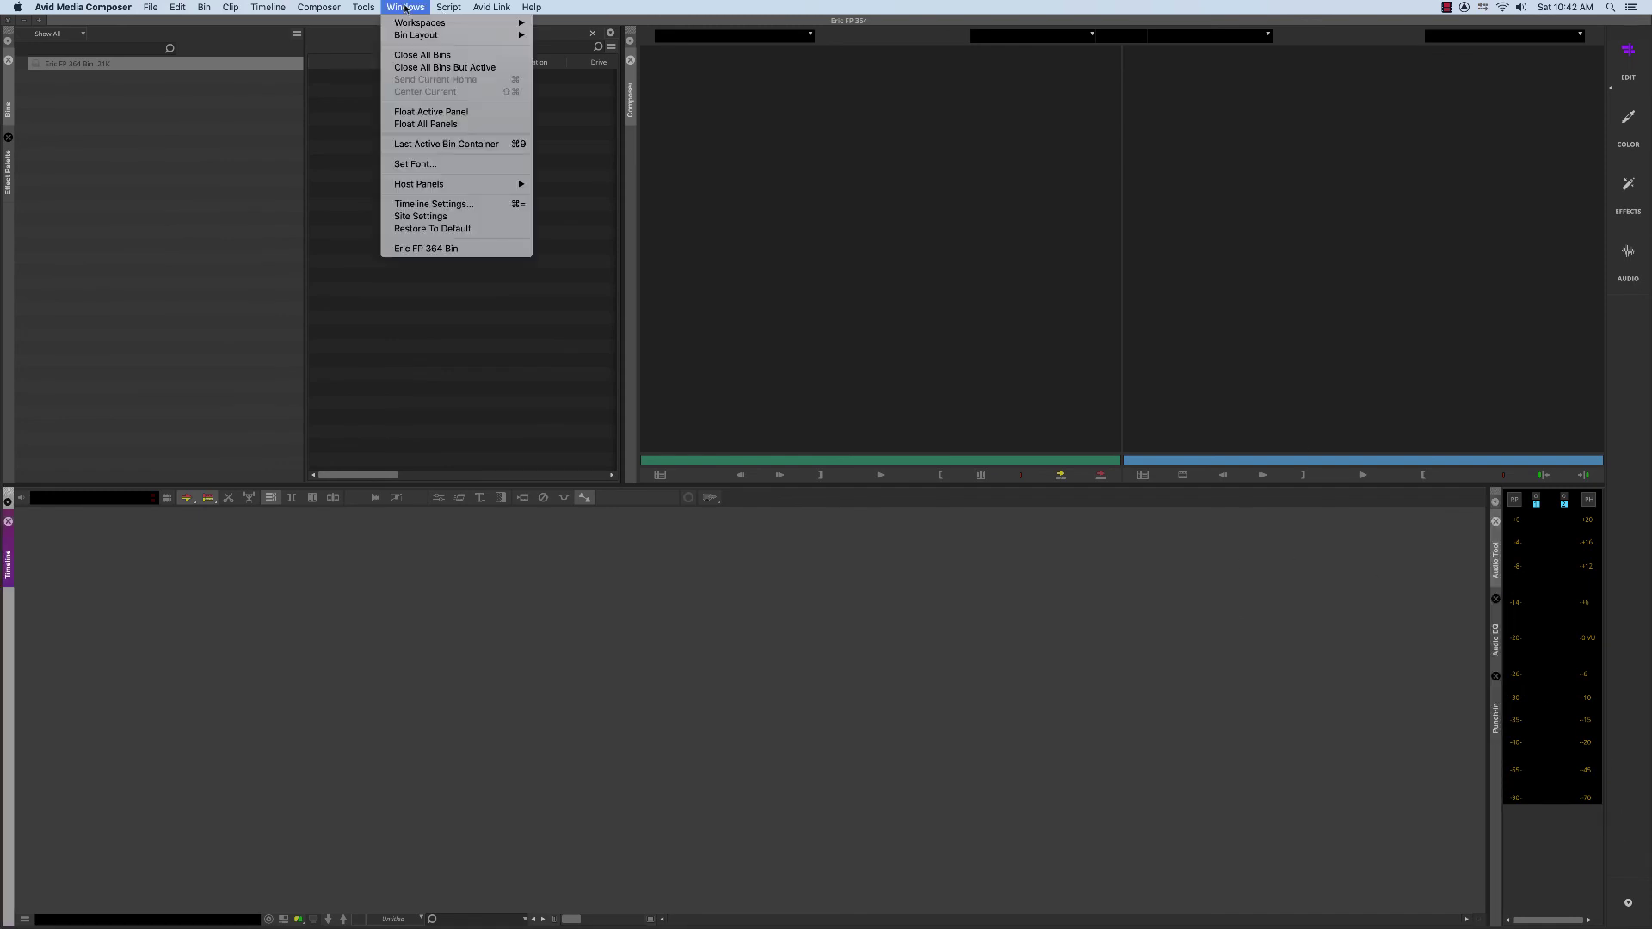
pyautogui.moveTo(411, 22)
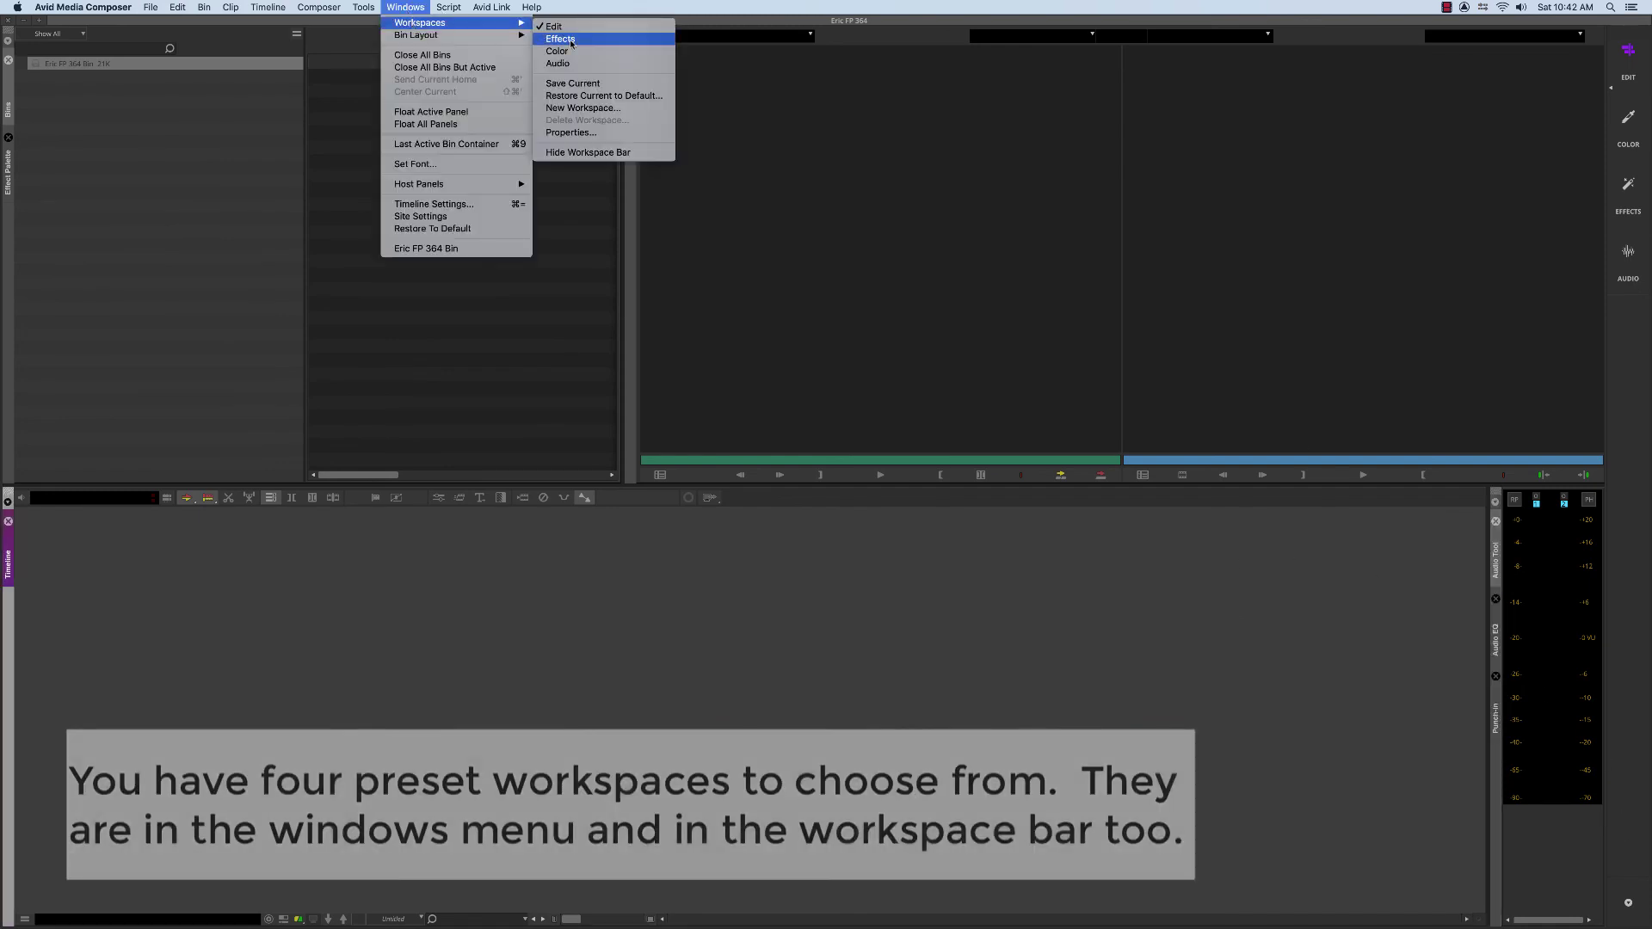
pyautogui.click(571, 44)
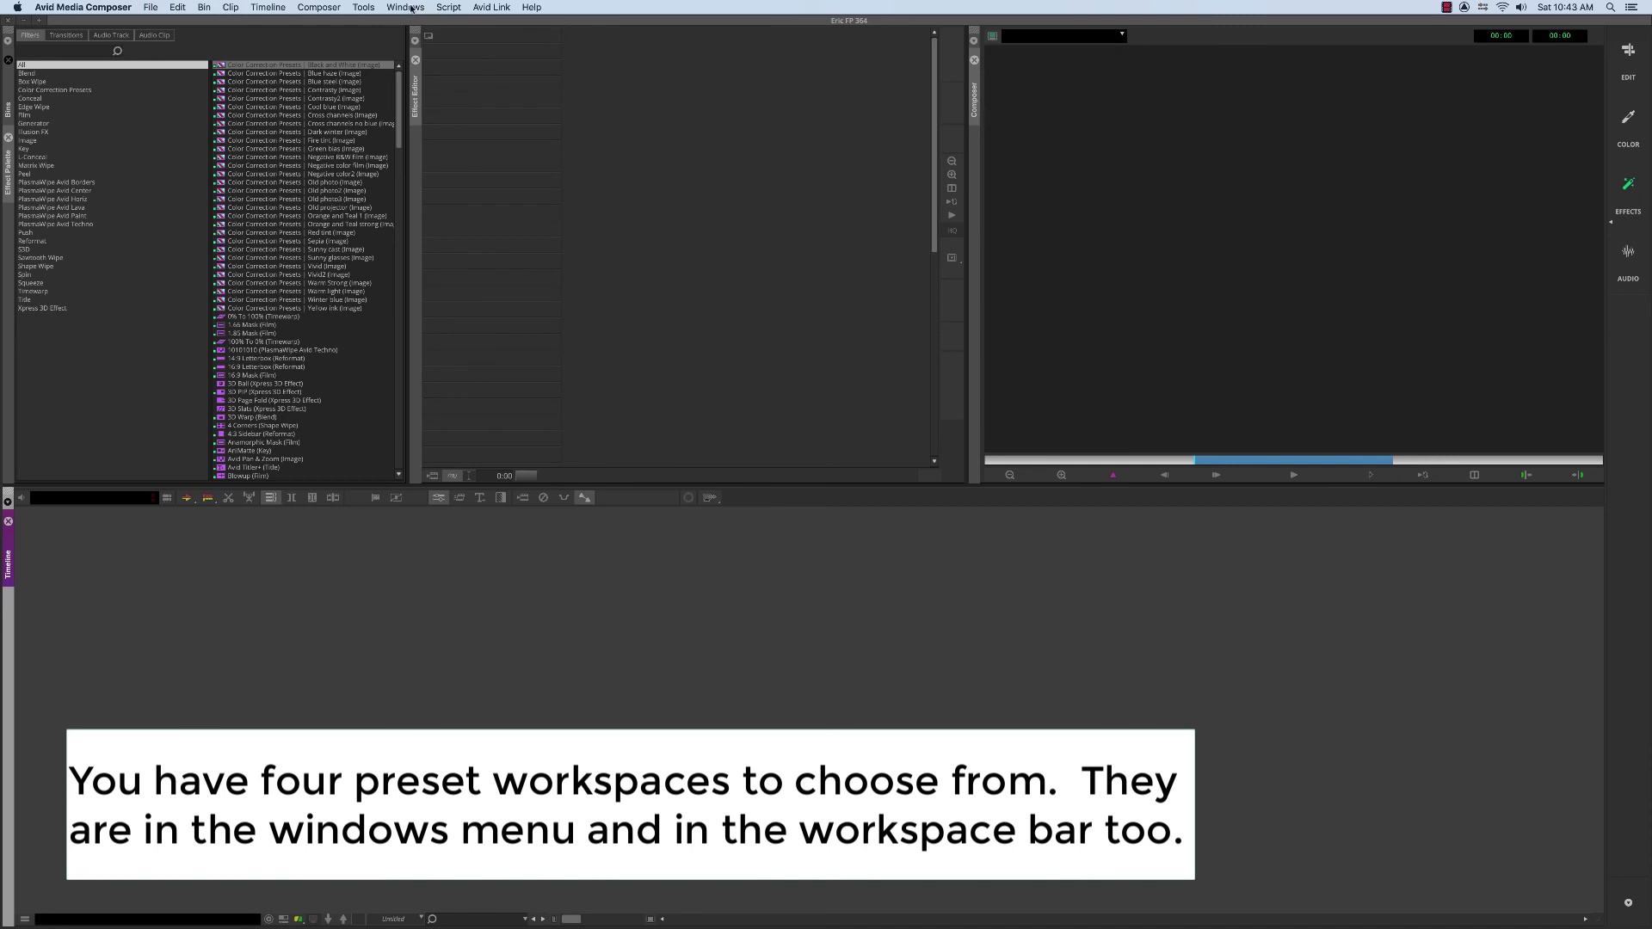
pyautogui.click(411, 8)
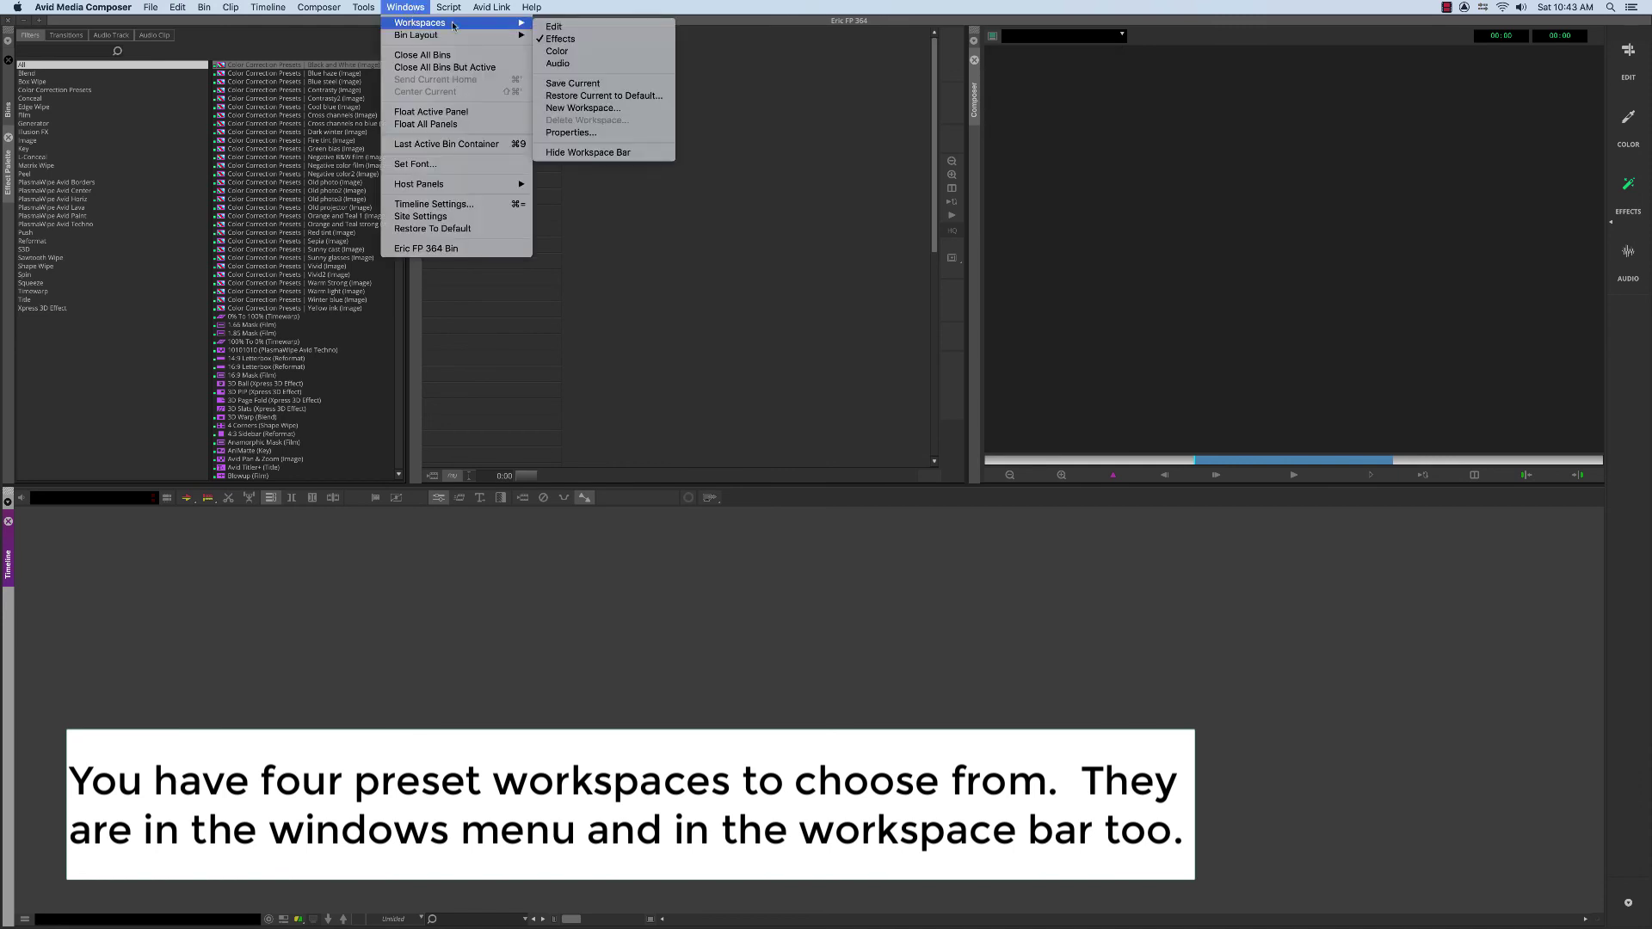
pyautogui.click(557, 50)
pyautogui.click(406, 7)
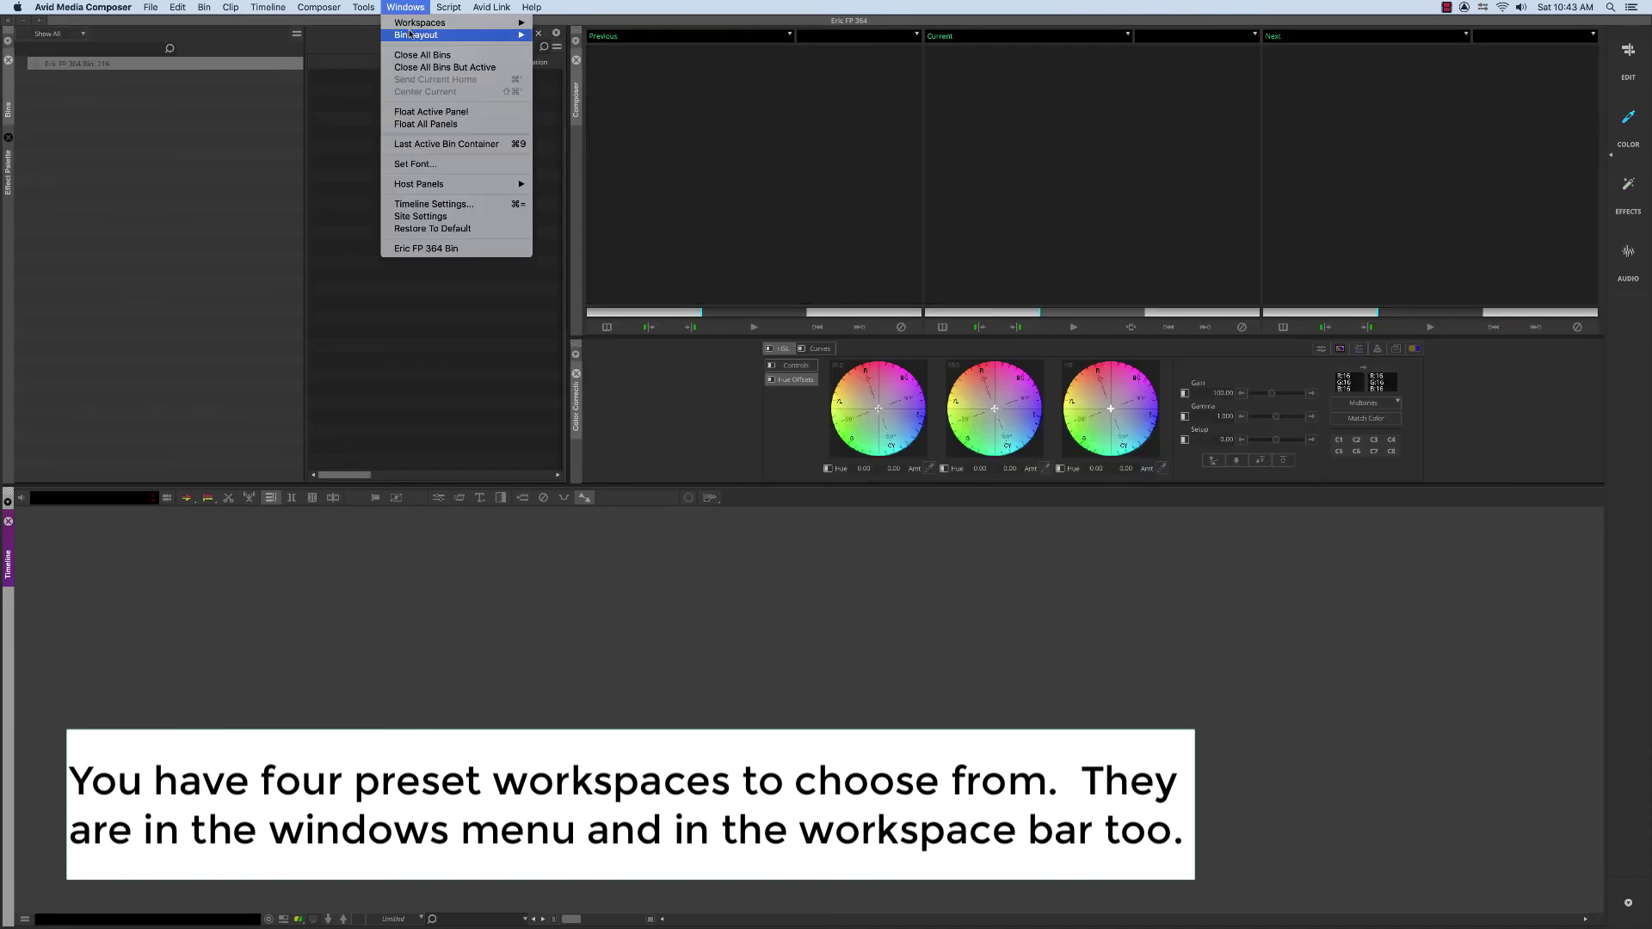
pyautogui.moveTo(430, 22)
pyautogui.click(575, 67)
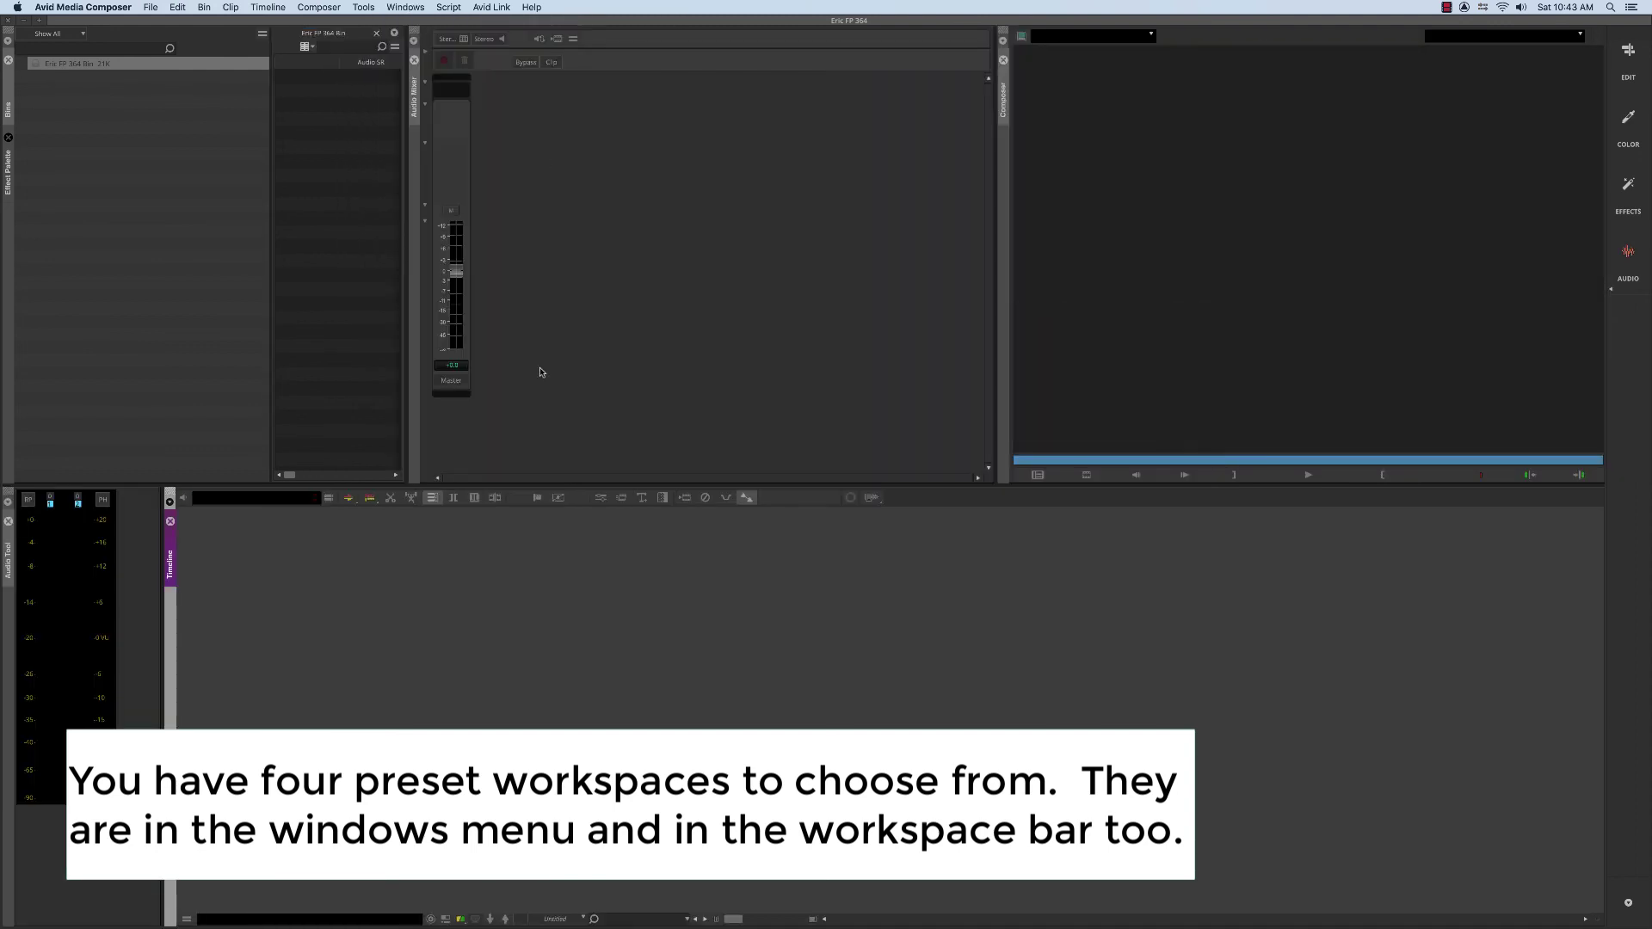
# - Cycle through the Color, Effects and Audio workspaces using the workspace bar, ending on the Edit workspace
pyautogui.click(1629, 142)
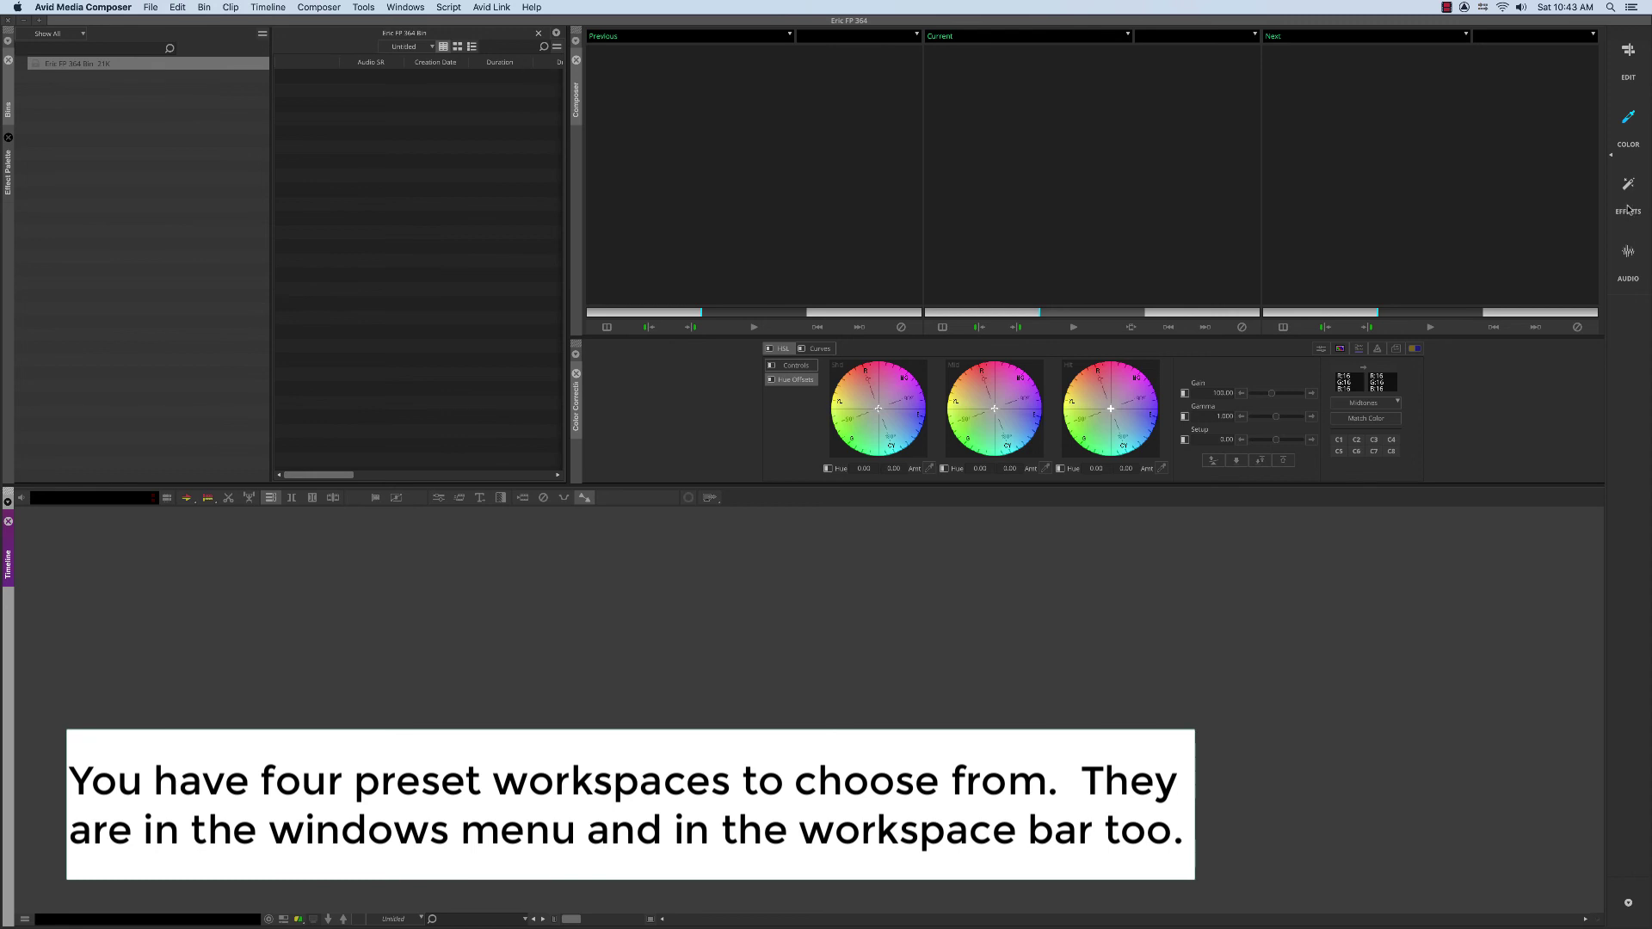
pyautogui.click(1628, 207)
pyautogui.click(1631, 277)
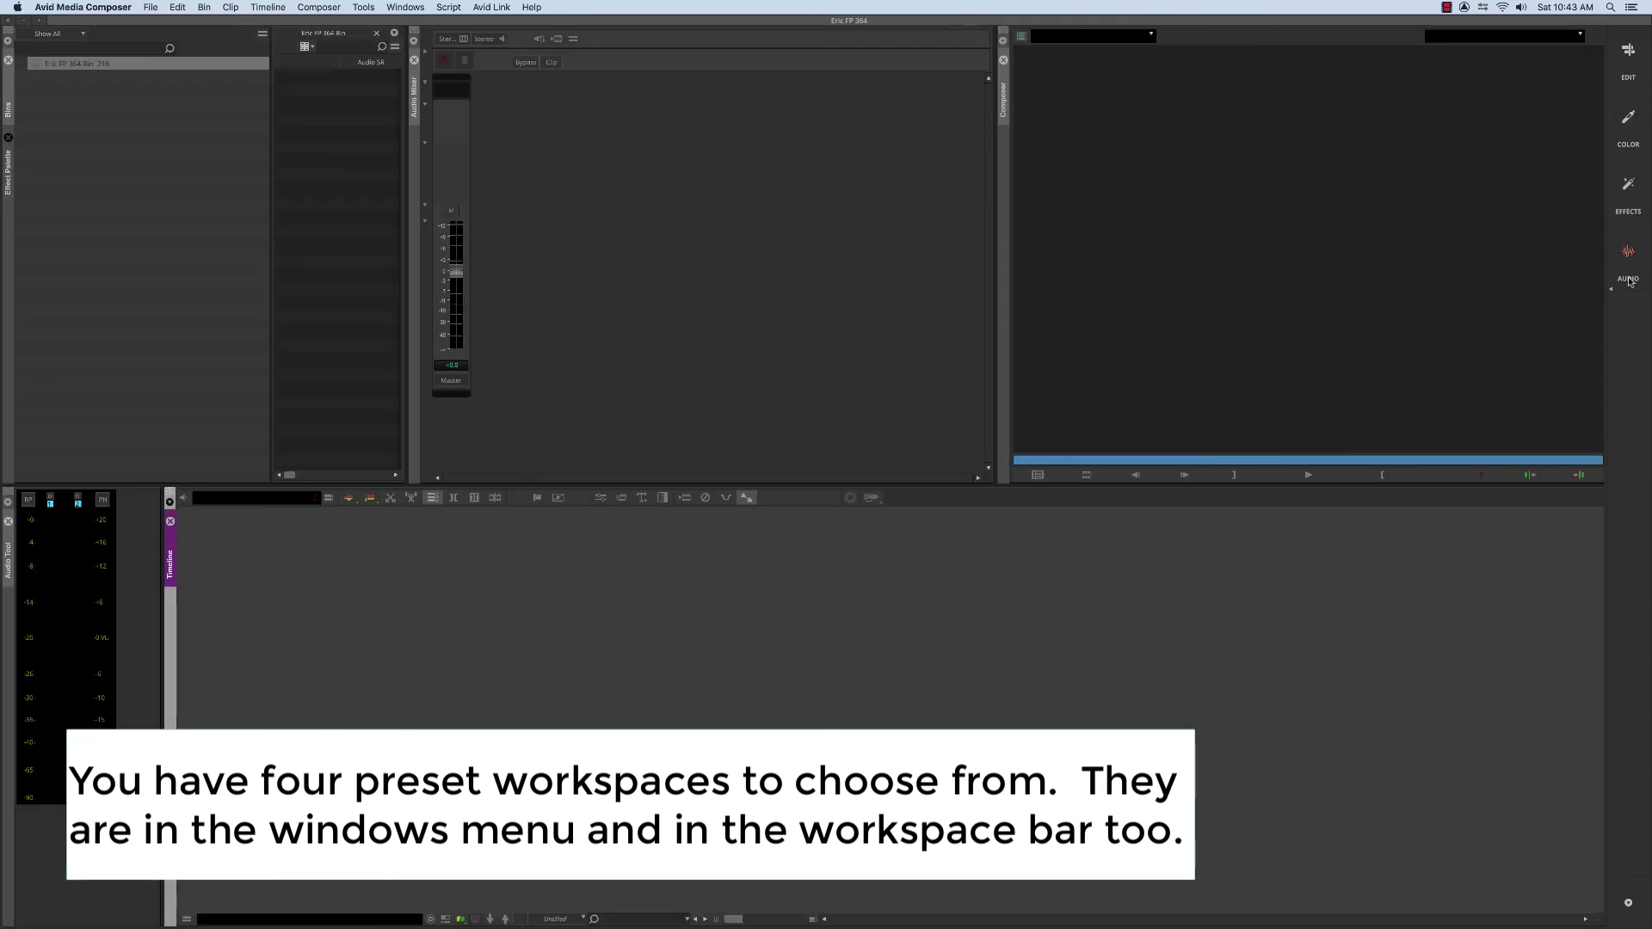
pyautogui.click(1628, 79)
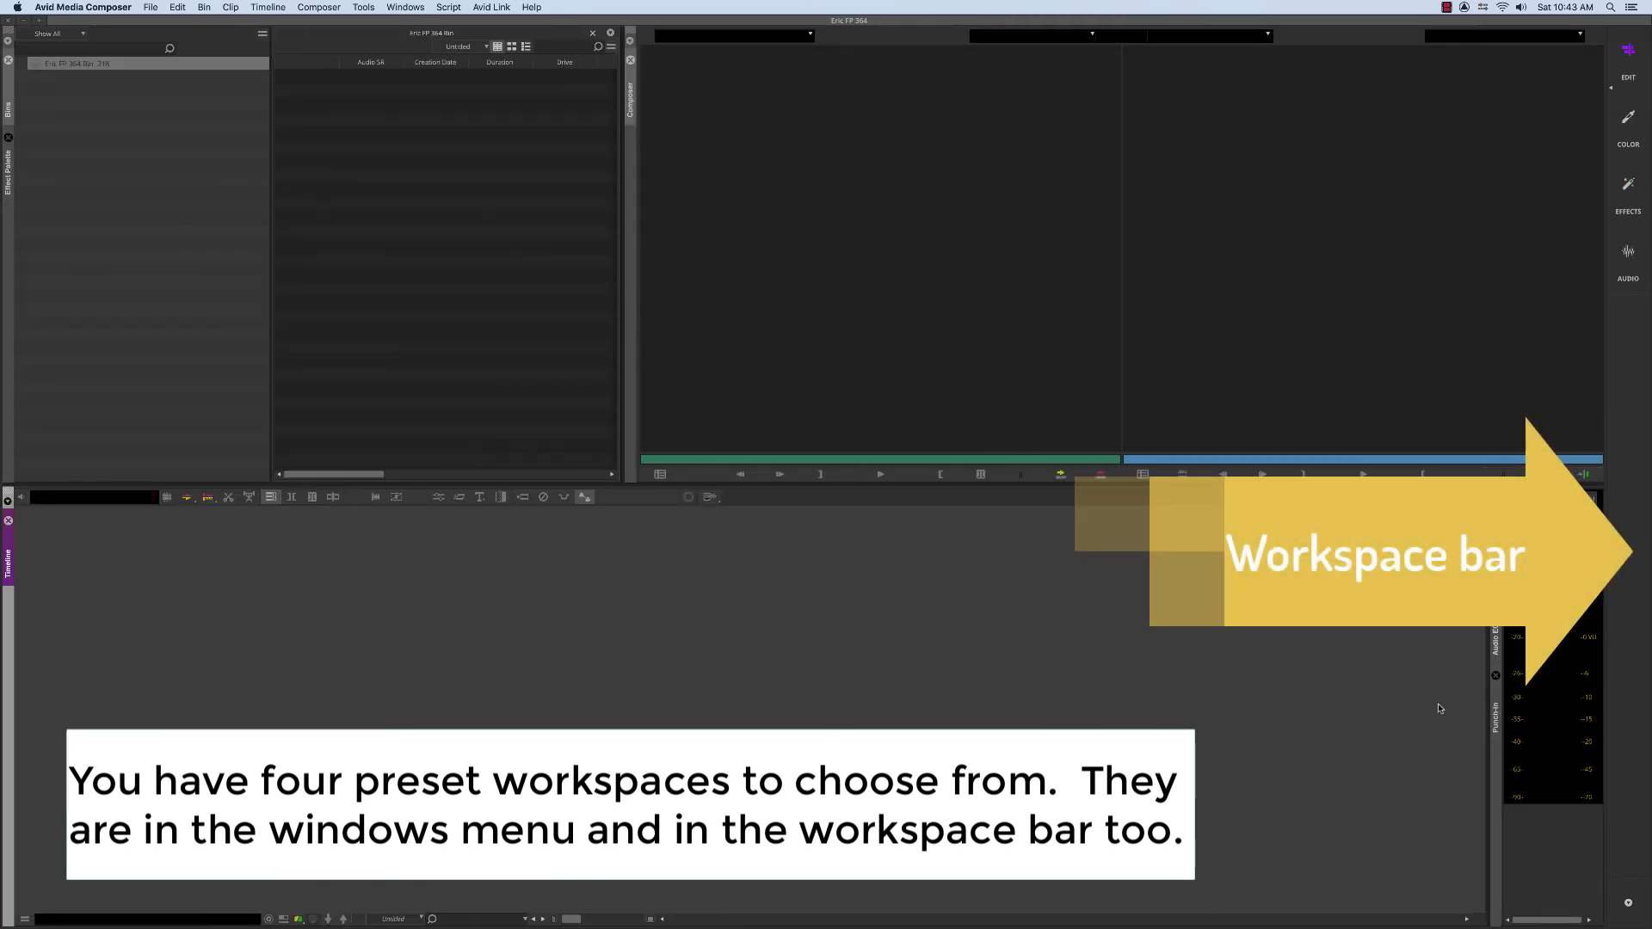
# - Restore the Edit workspace to its default layout and accept losing its customized settings
pyautogui.click(1613, 90)
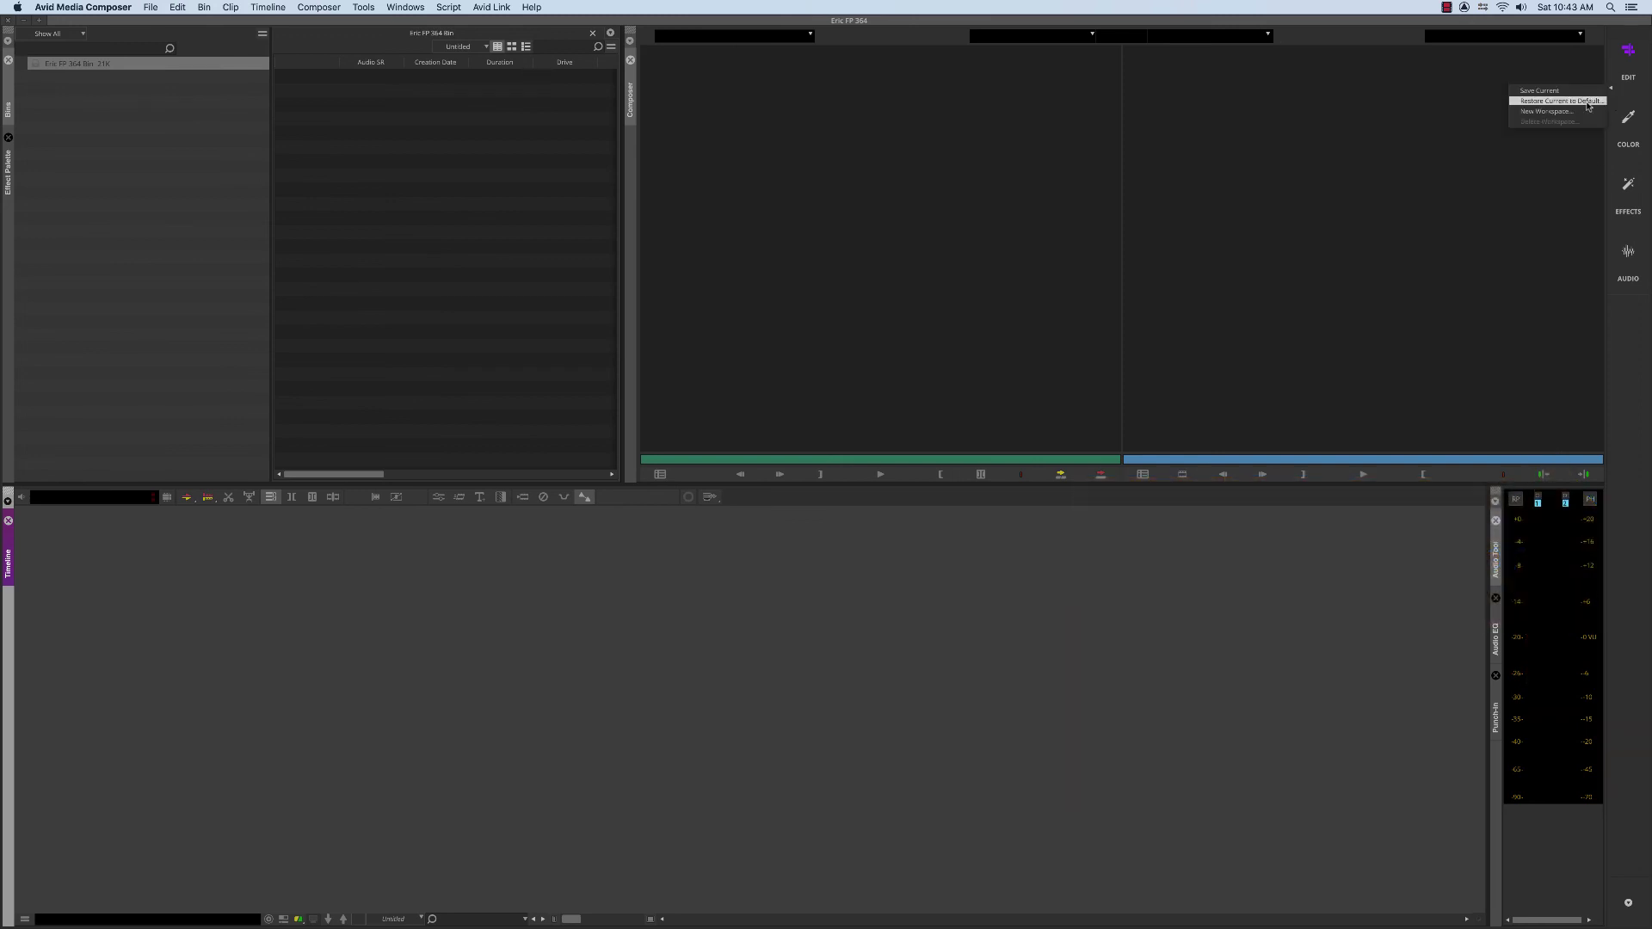
pyautogui.click(1559, 100)
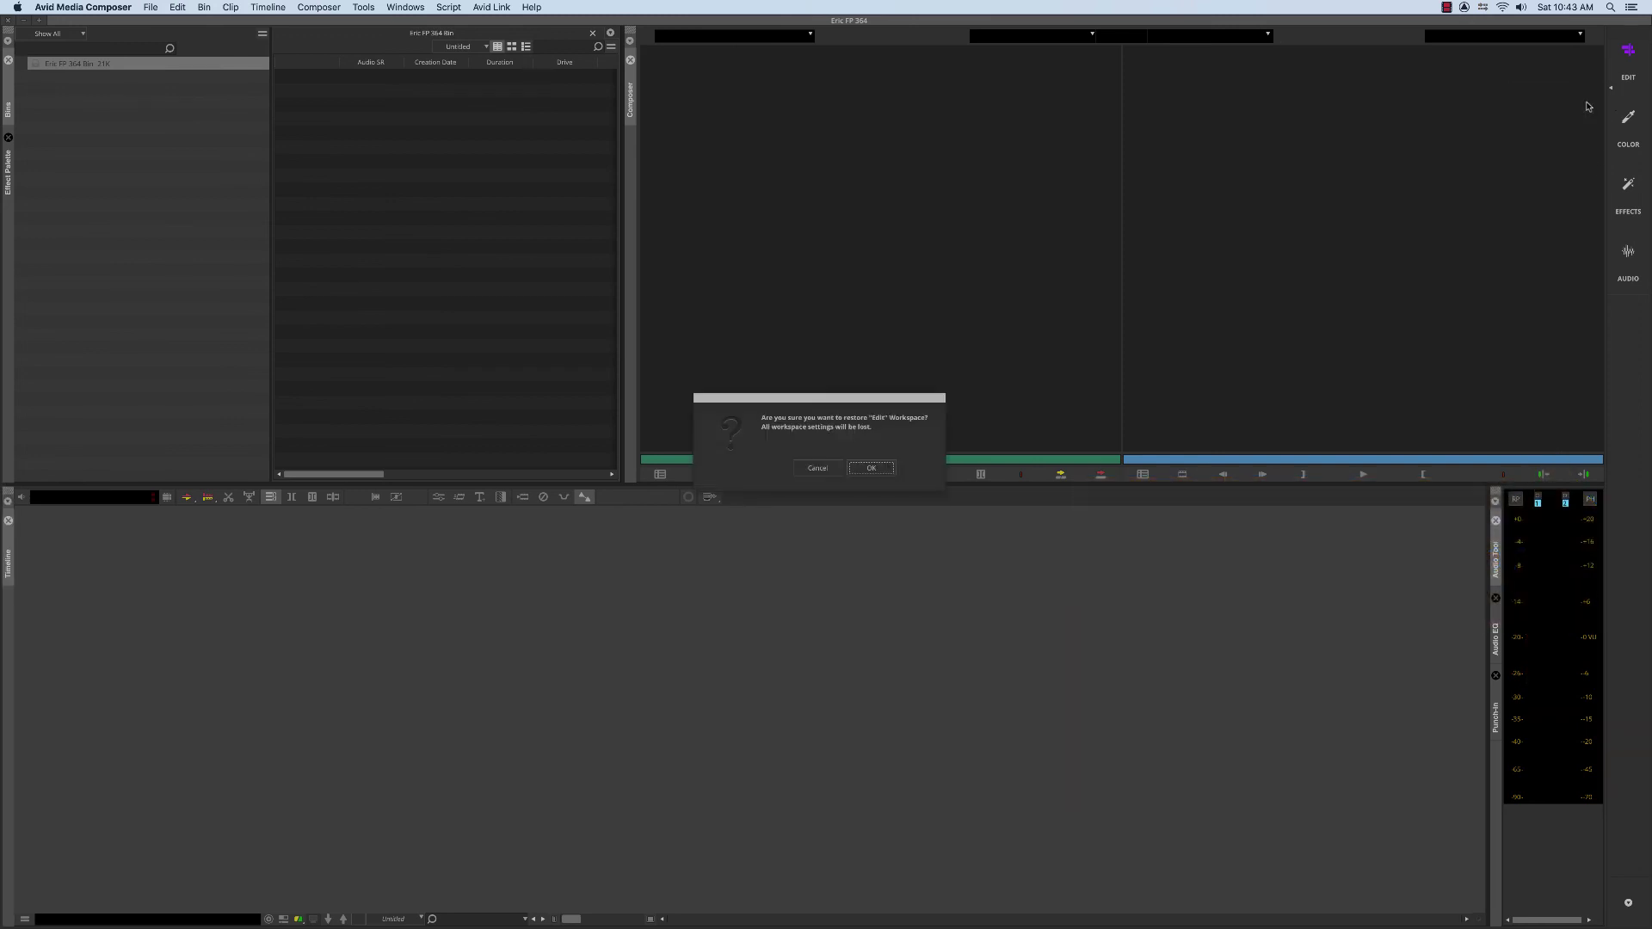
pyautogui.click(871, 468)
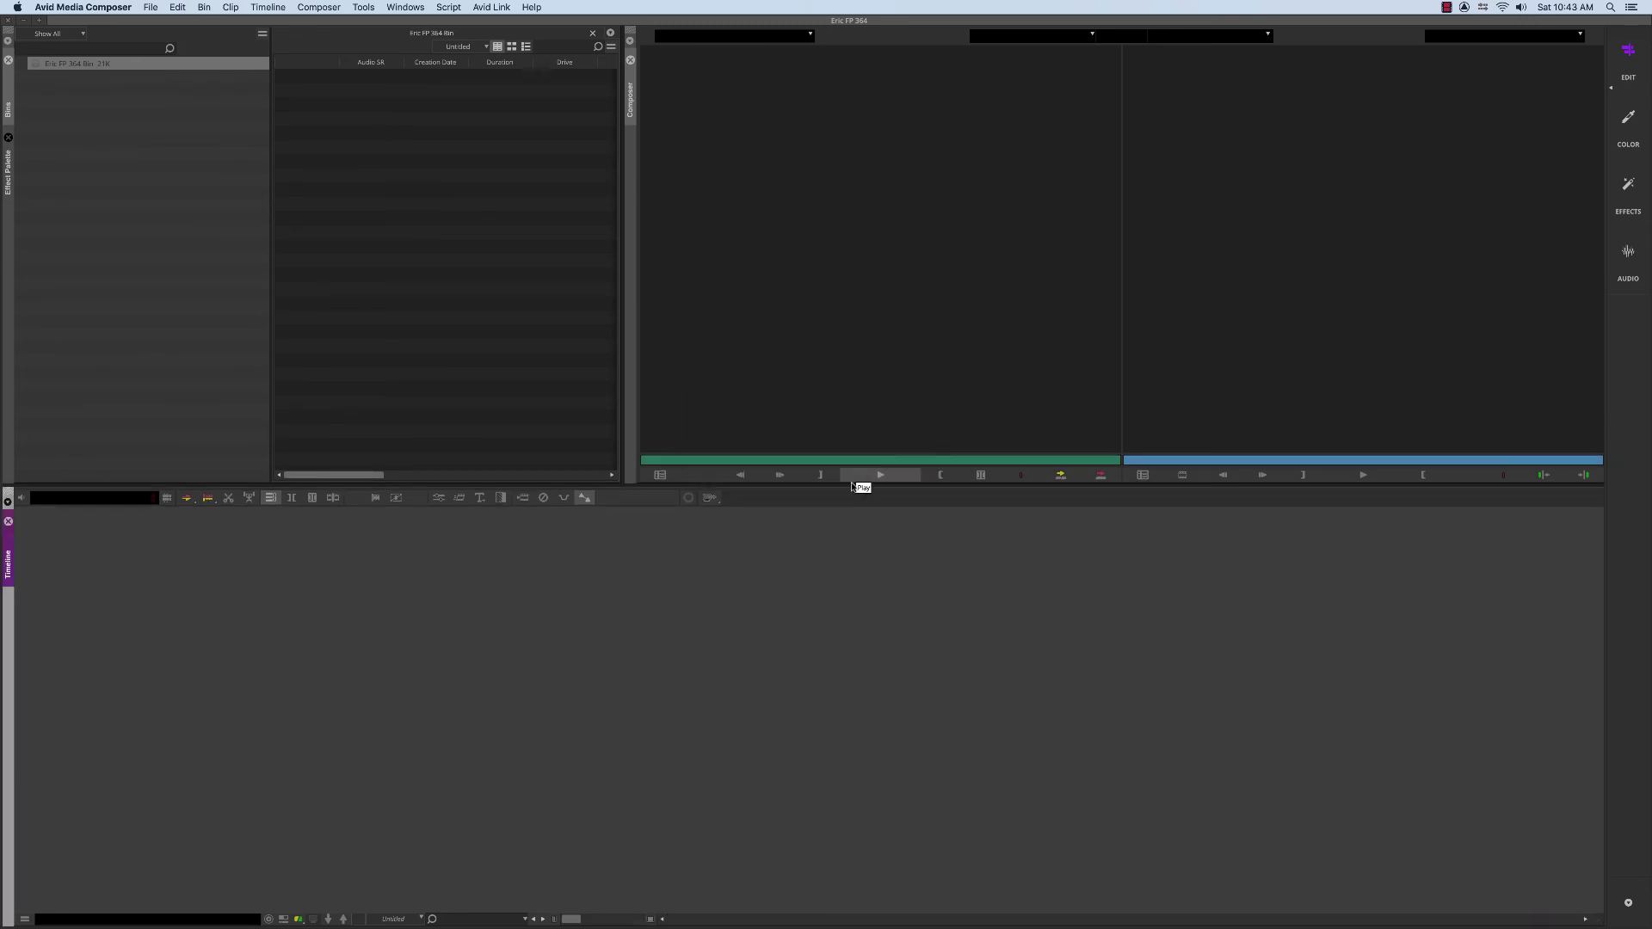